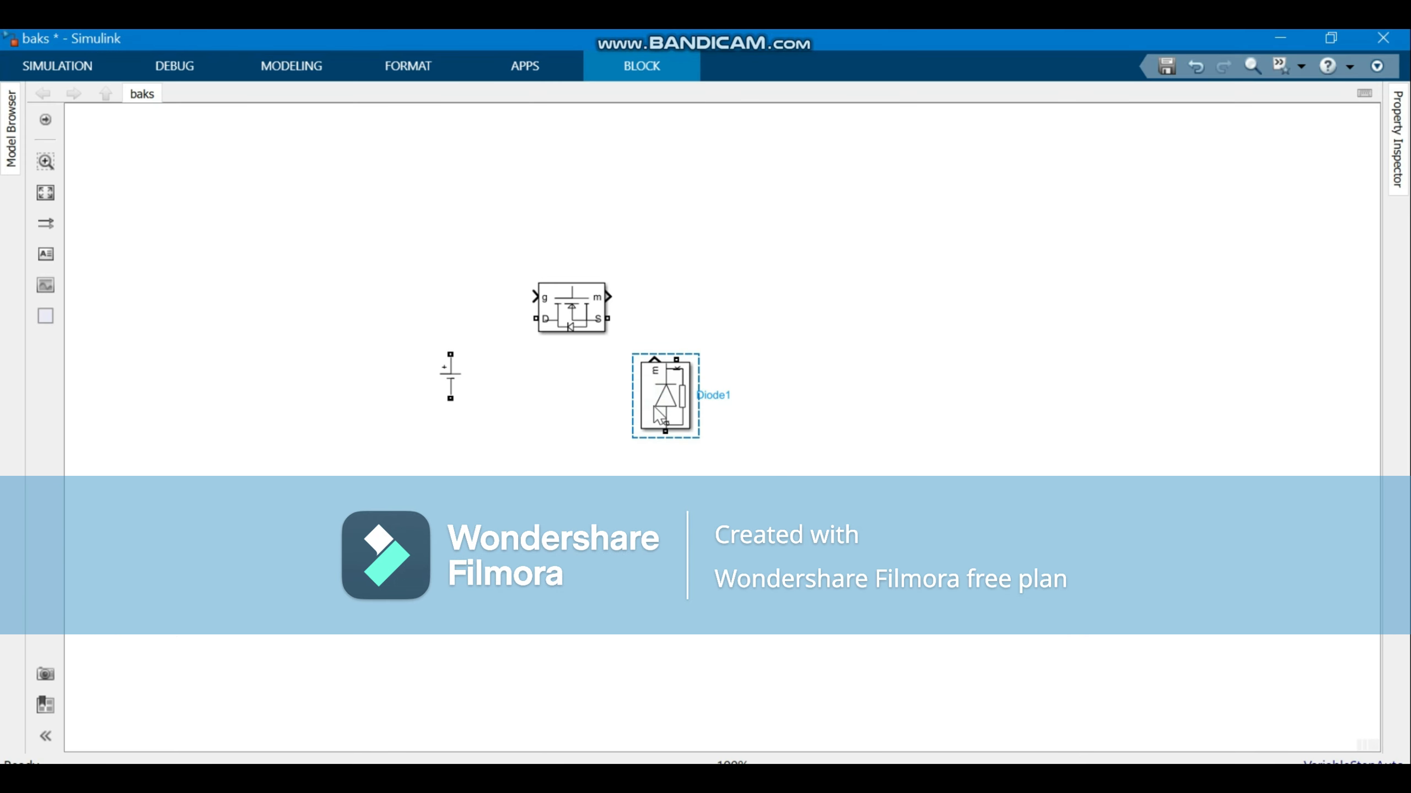
- Orient the diode vertically below the MOSFET's output side and move the DC voltage source slightly down
click(660, 414)
key(ctrl+r)
key(ctrl+r)
key(ctrl+r)
key(ctrl+r)
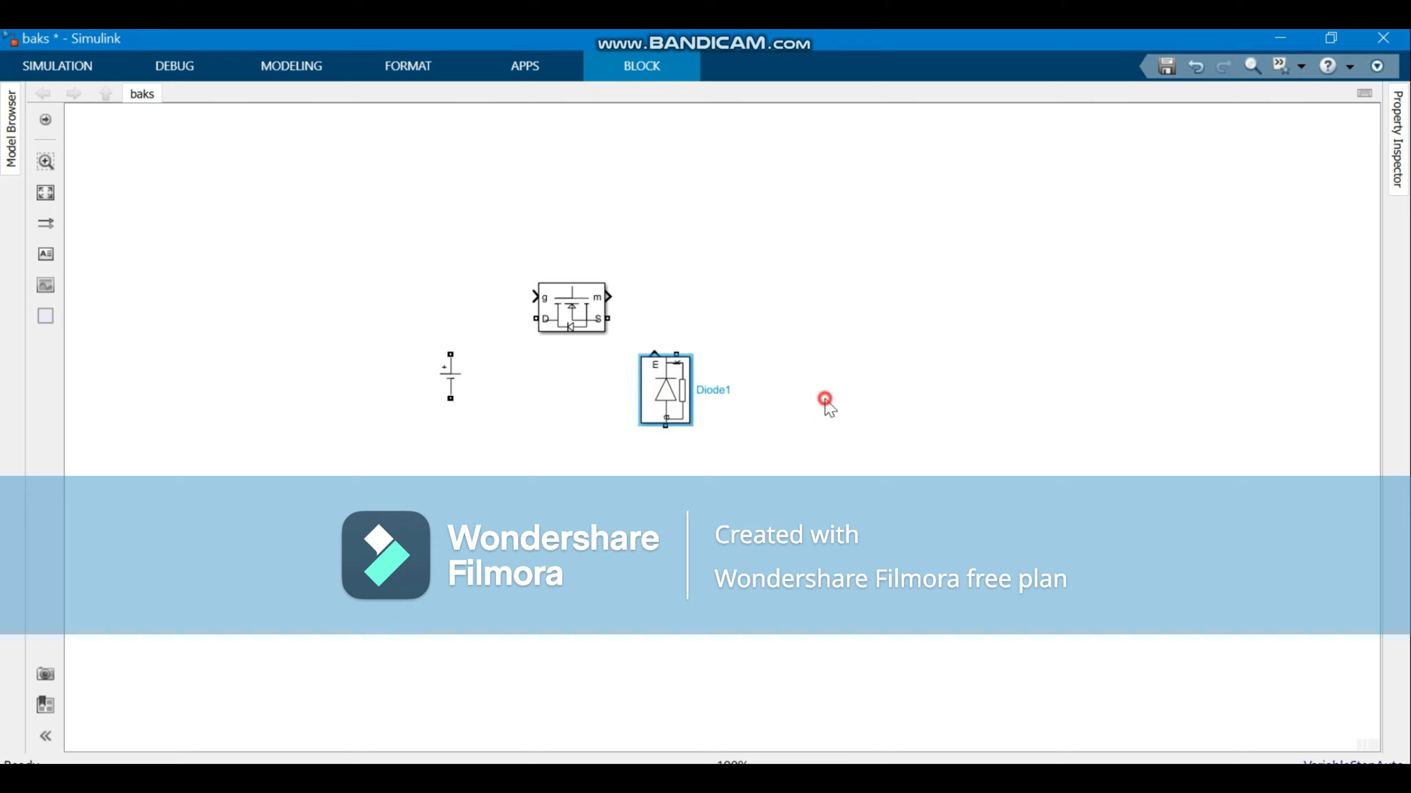
click(454, 373)
drag(453, 374, 454, 396)
- Add a Series RLC Branch block to the model from the Specialized Power Systems Passives library
double_click(883, 379)
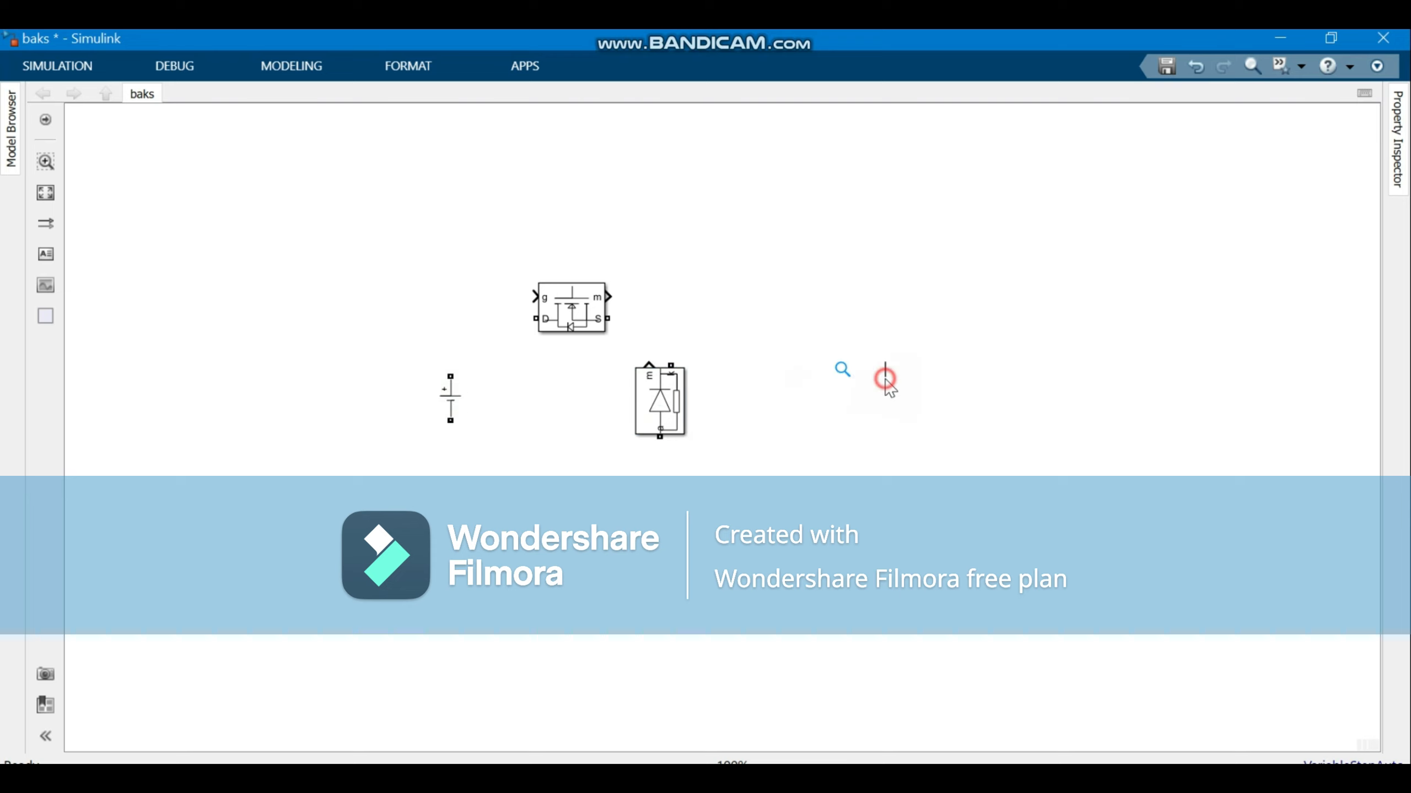
text(seri)
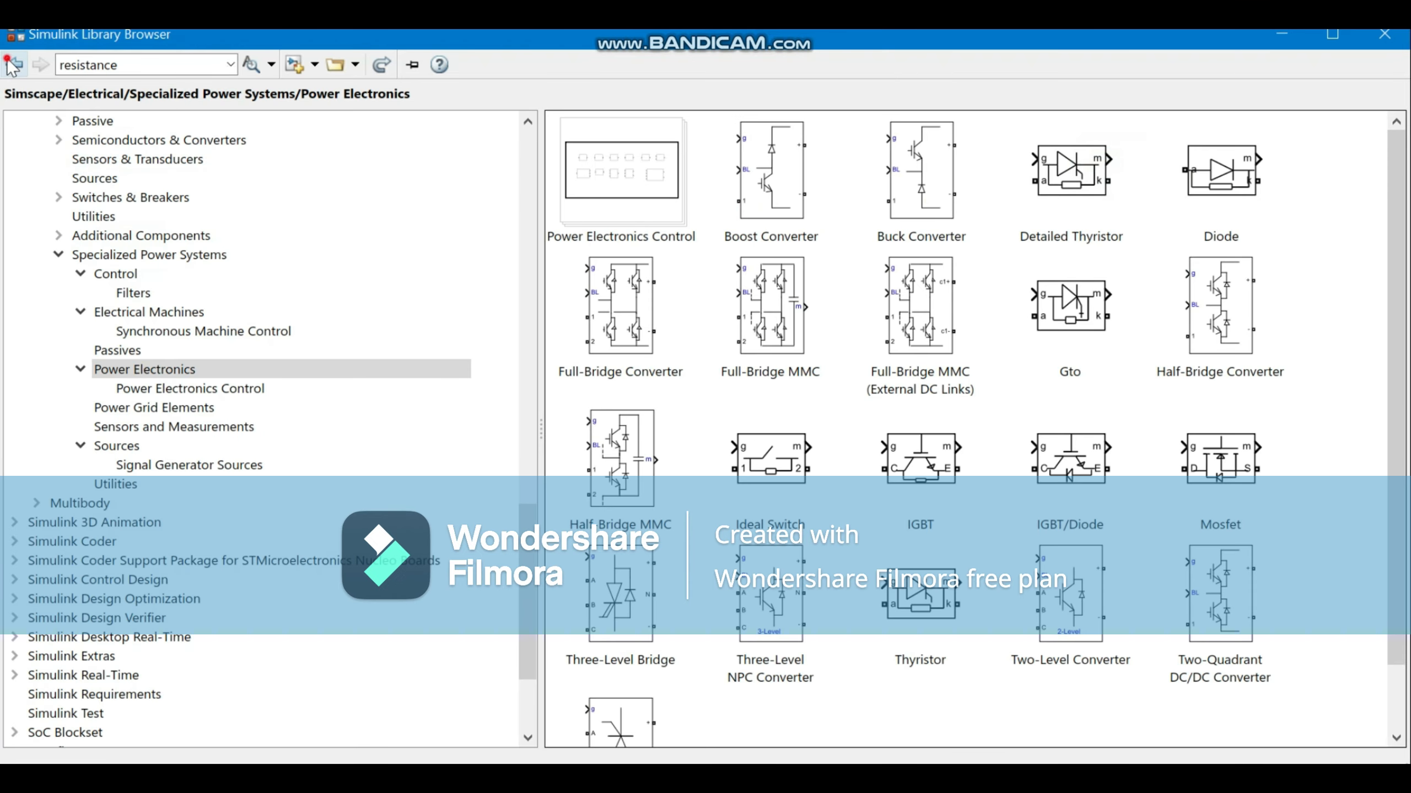
click(13, 64)
double_click(978, 147)
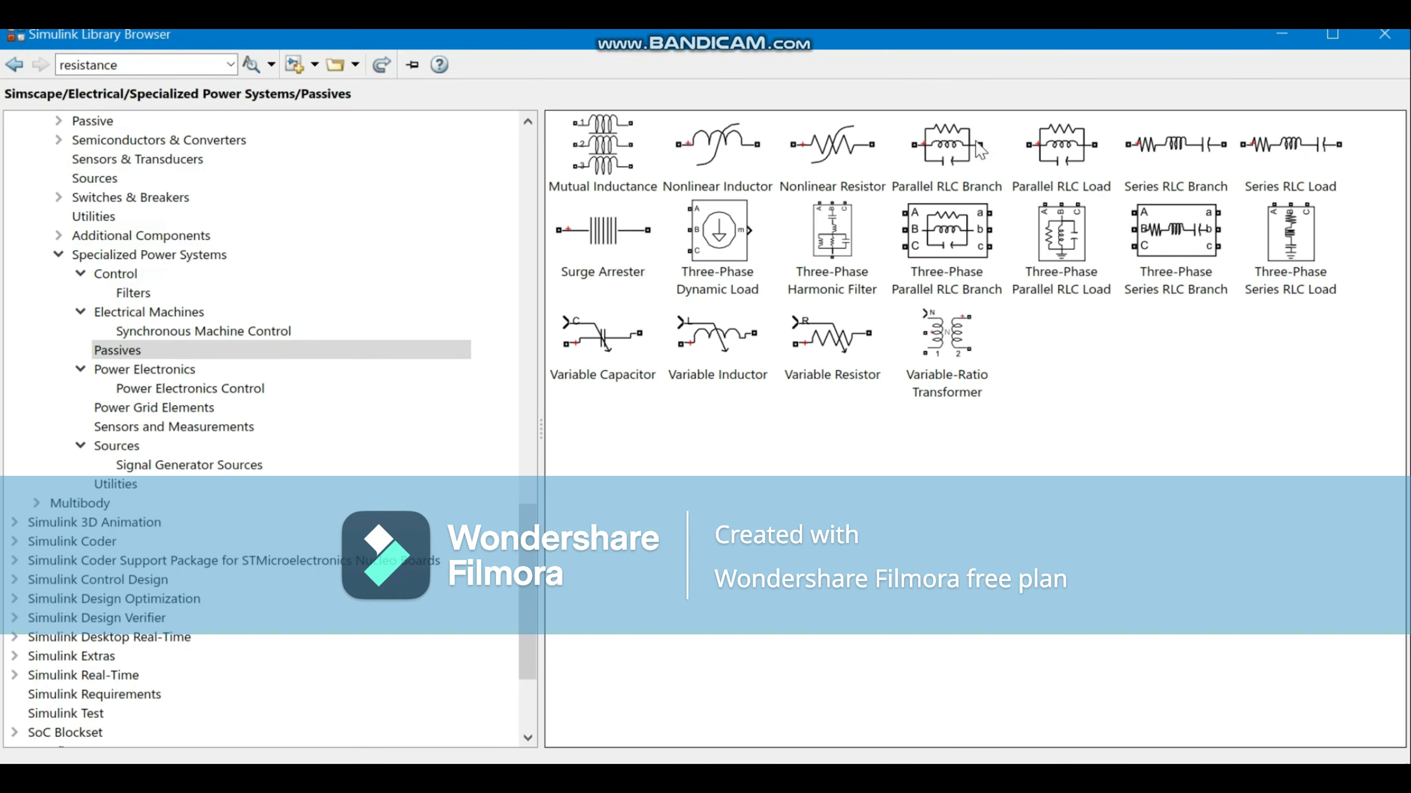
click(1178, 151)
right_click(1181, 150)
click(1183, 152)
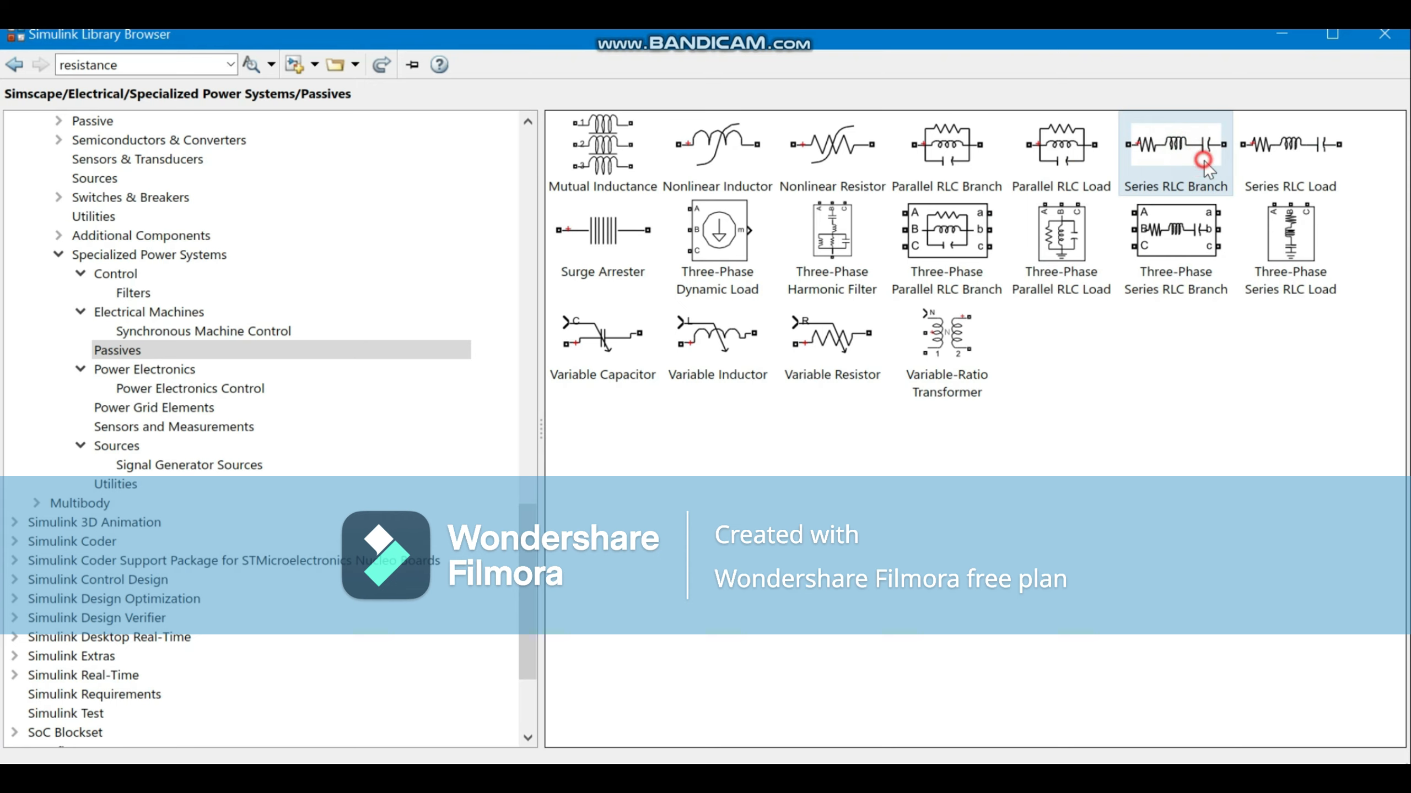
- Arrange three Series RLC Branch blocks, one horizontal beside the MOSFET and two rotated vertically beyond the diode
drag(718, 417, 774, 284)
drag(720, 427, 895, 378)
key(ctrl+r)
click(1048, 379)
key(ctrl+r)
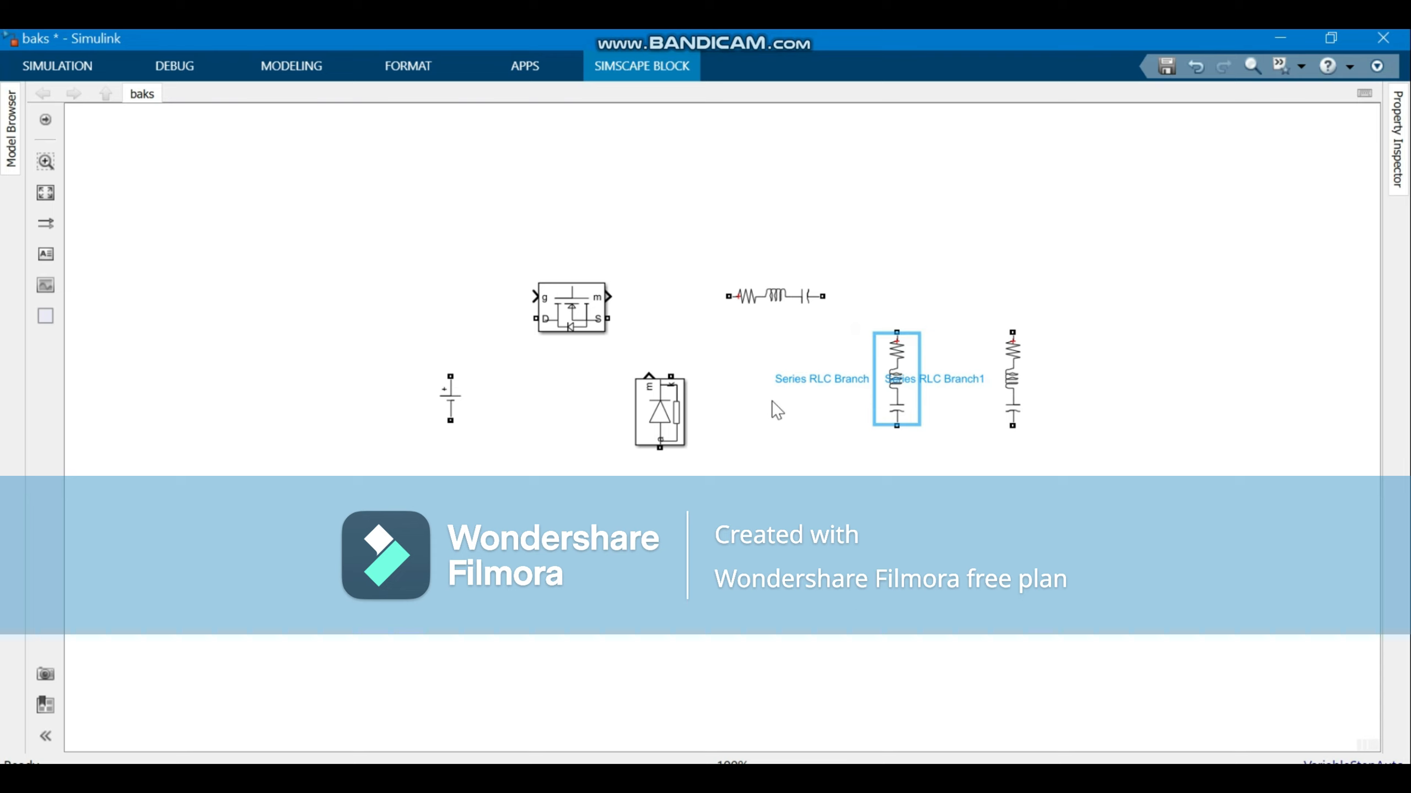
- Set the horizontal Series RLC Branch's branch type to L
double_click(775, 296)
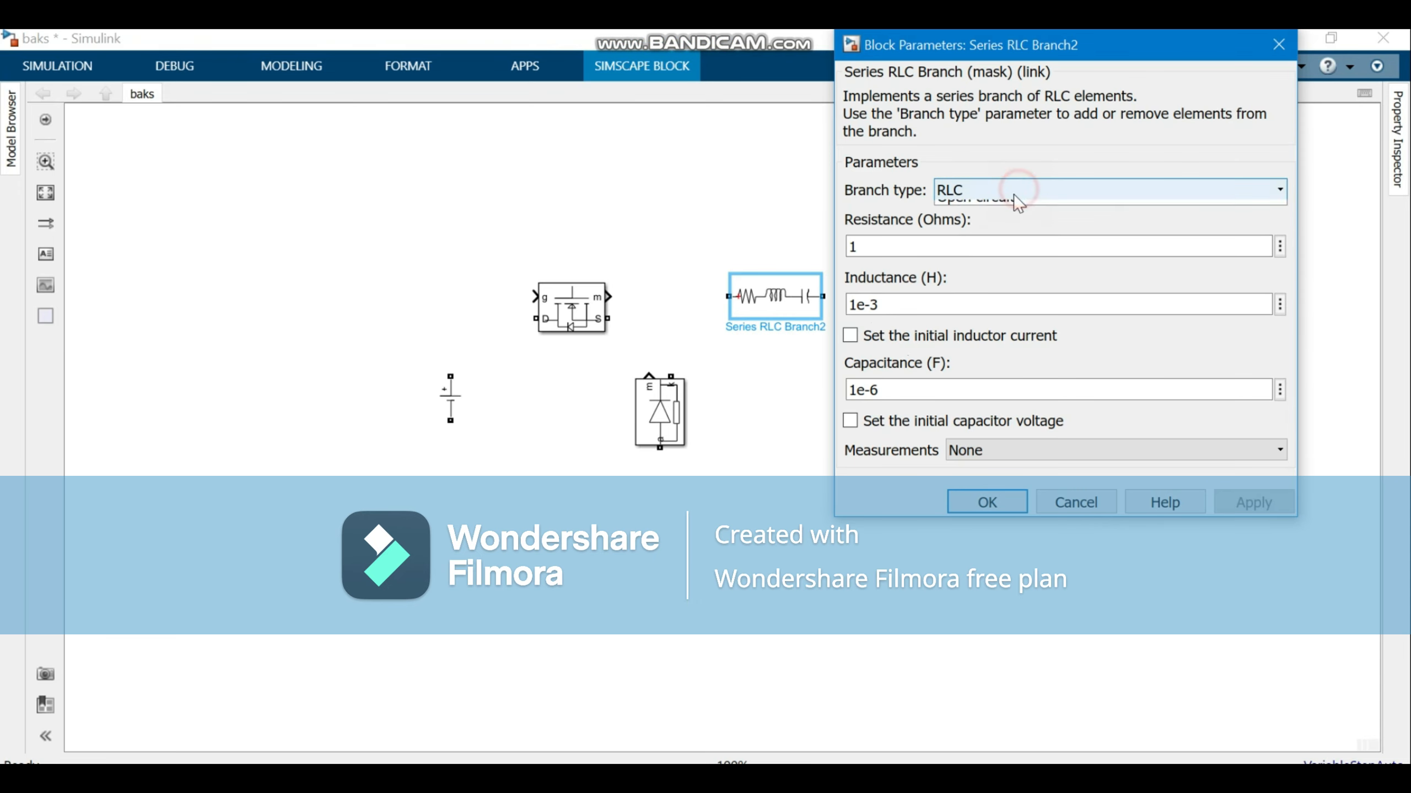
click(1014, 191)
click(986, 244)
click(1249, 358)
click(987, 359)
click(916, 473)
- Set the branch type of the vertical Series RLC Branch nearest the diode to C
double_click(887, 374)
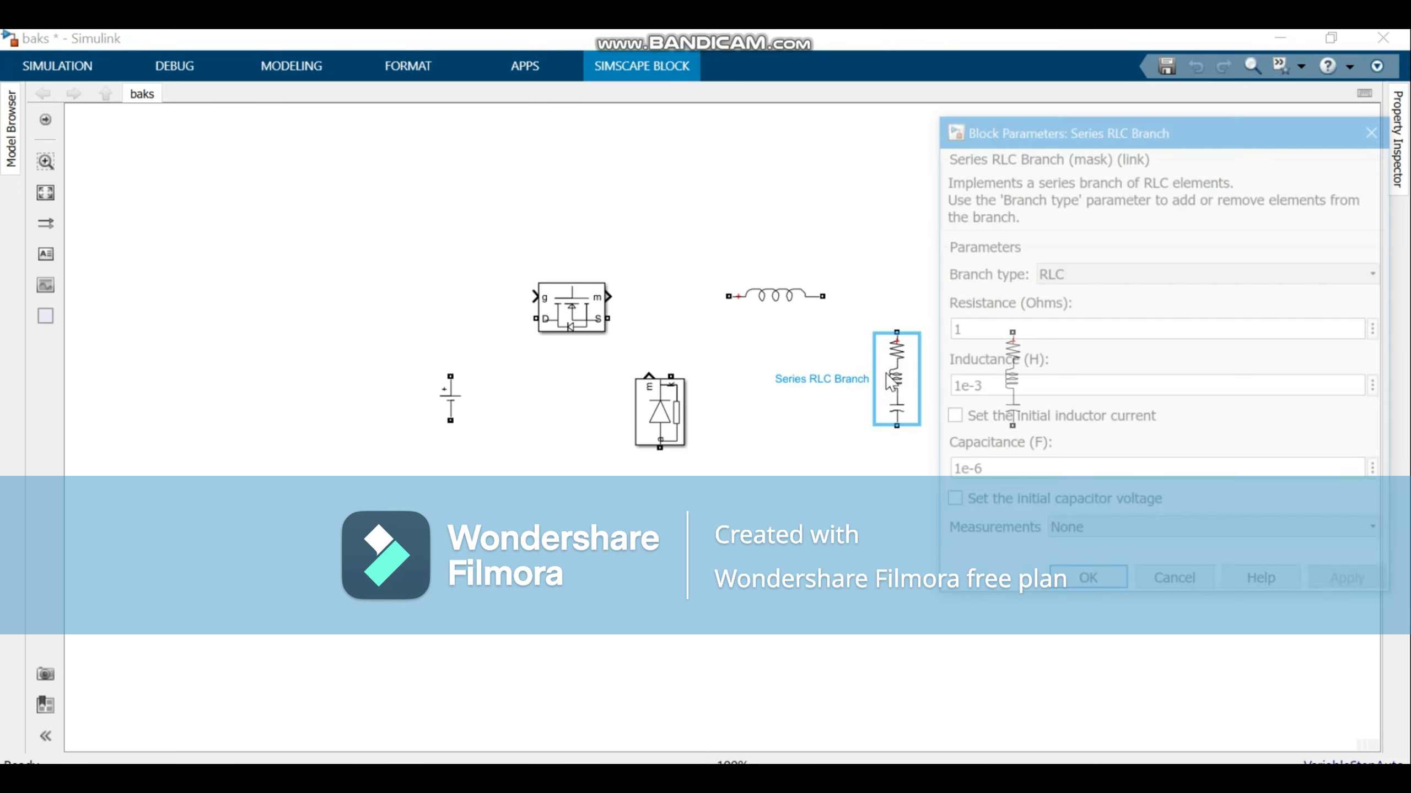
click(1053, 272)
click(1055, 347)
click(1353, 441)
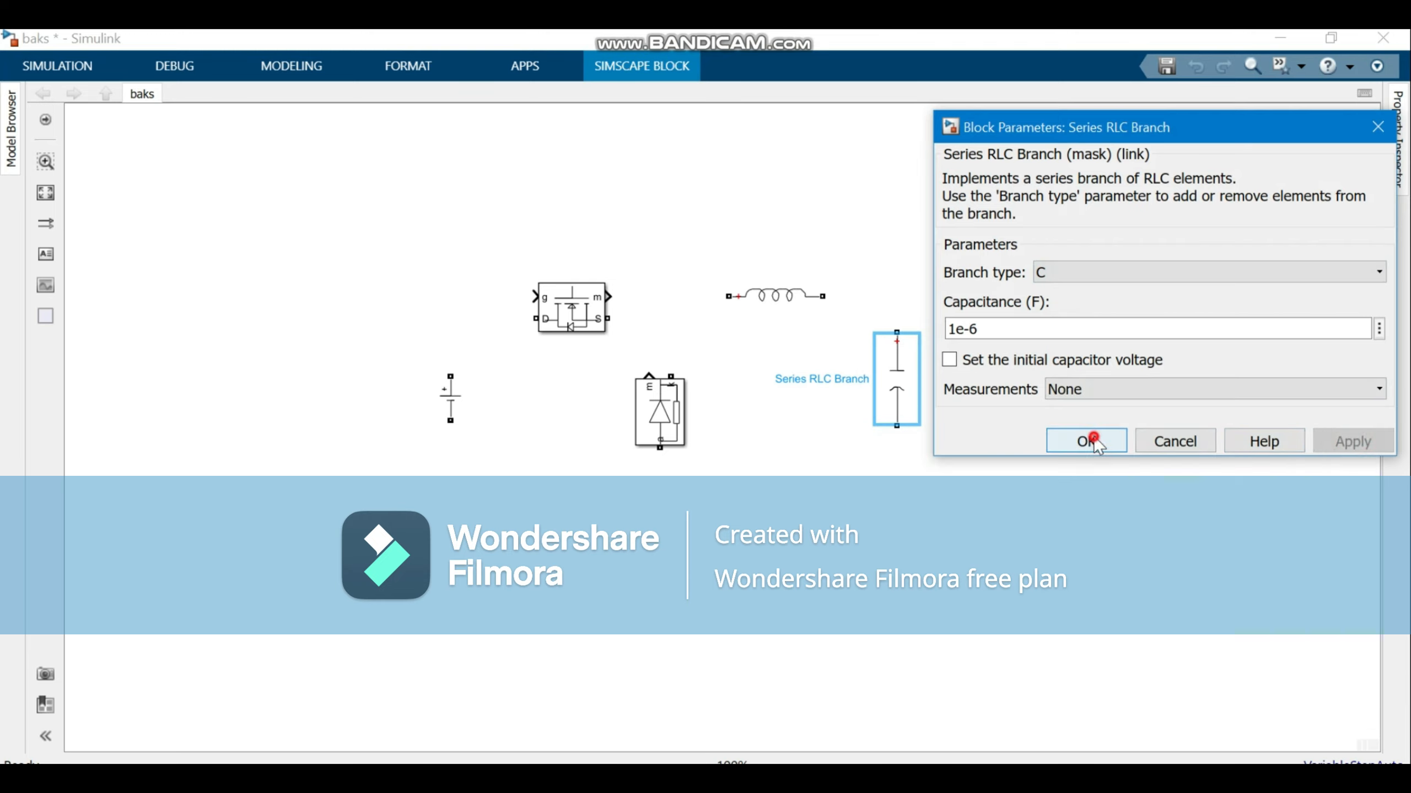
click(1088, 441)
- Set the outermost vertical Series RLC Branch's branch type to R
double_click(1012, 378)
click(814, 272)
click(743, 309)
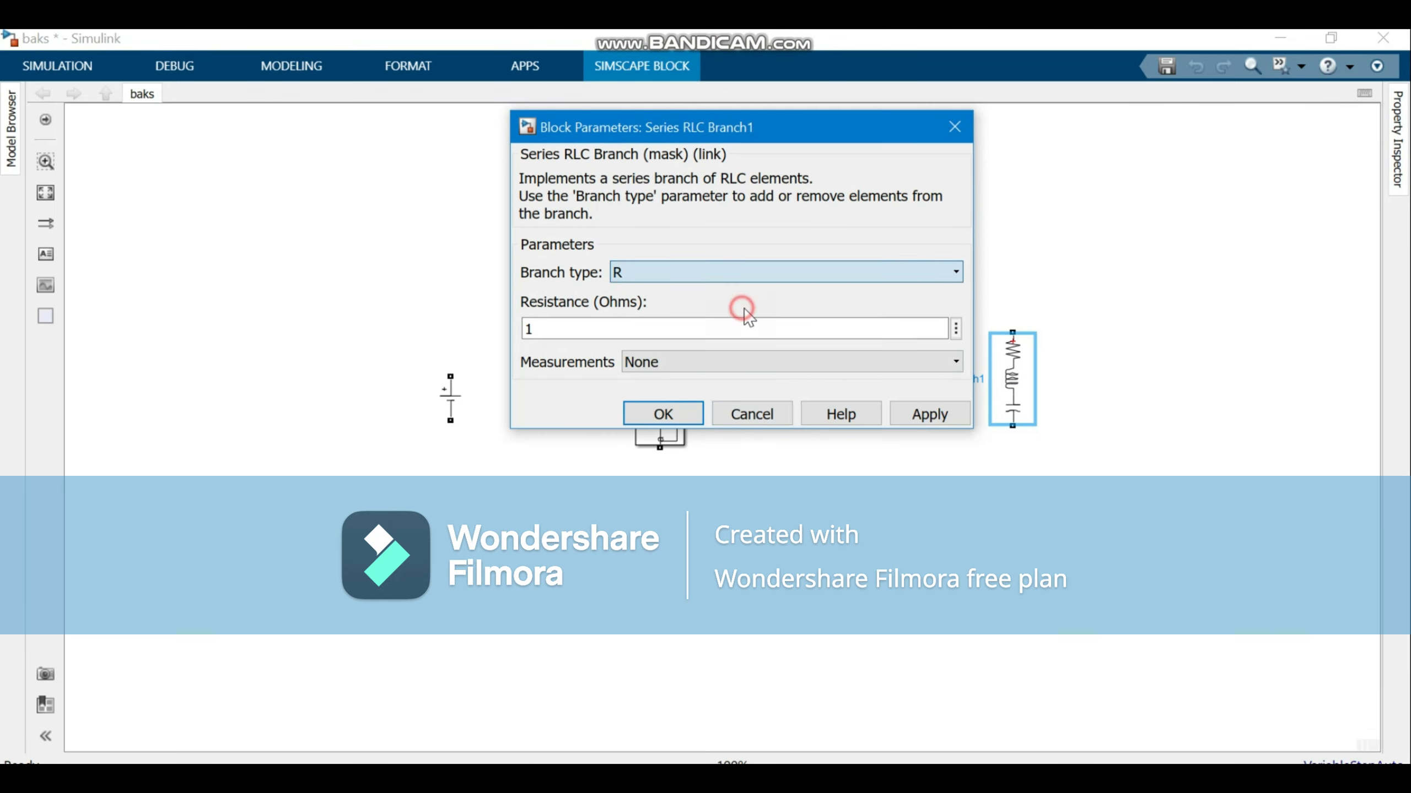
click(924, 412)
click(661, 413)
click(823, 505)
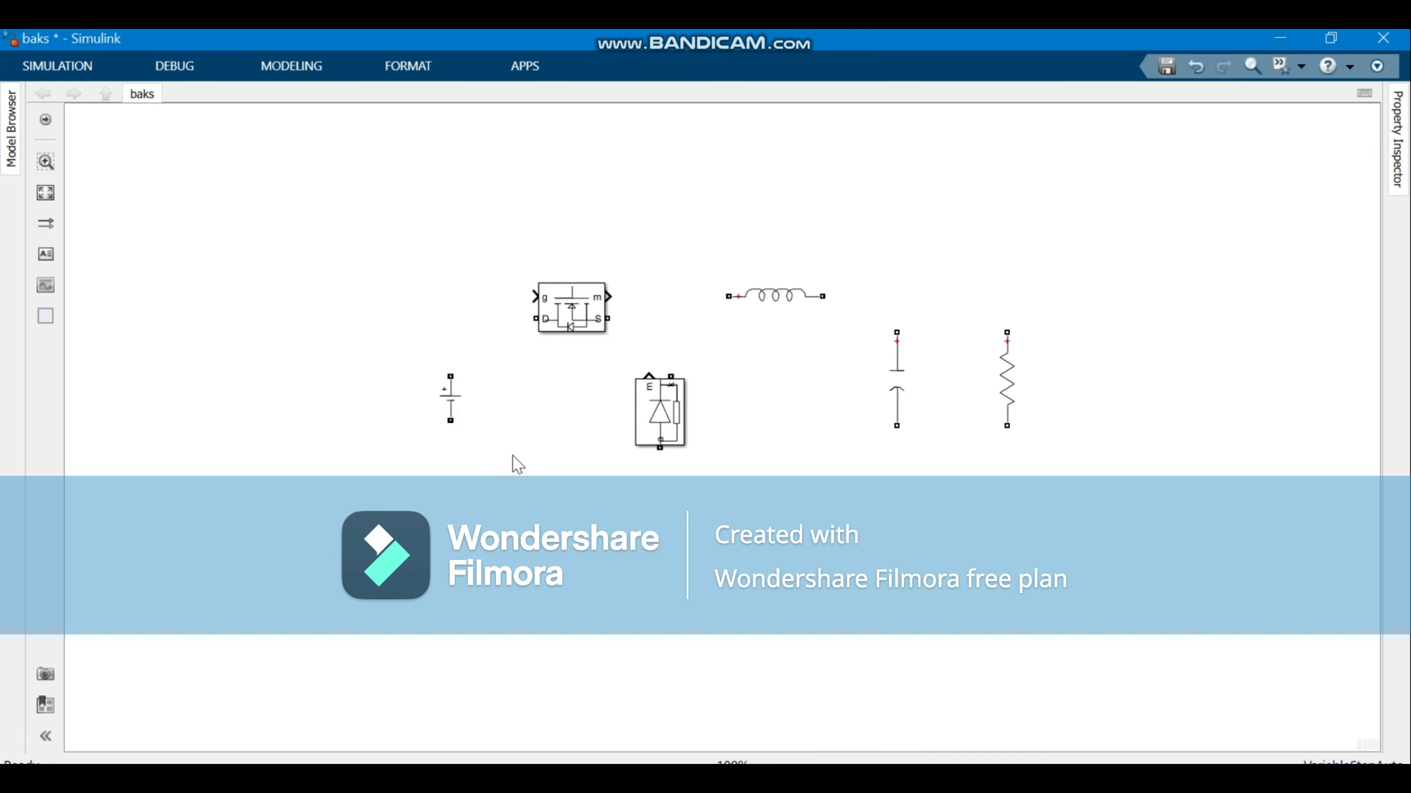
- Wire the DC source, MOSFET, diode, inductor and capacitor into a buck circuit, aligning the MOSFET with the upper rail
mouse_move(456, 377)
mouse_down()
mouse_move(489, 319)
mouse_move(535, 318)
mouse_up()
mouse_move(449, 421)
mouse_down()
mouse_move(690, 494)
mouse_move(659, 448)
mouse_up()
mouse_move(608, 318)
mouse_down()
mouse_move(651, 315)
mouse_move(671, 377)
mouse_up()
mouse_move(770, 306)
mouse_down()
mouse_move(775, 328)
mouse_move(671, 318)
mouse_up()
drag(564, 318, 565, 285)
drag(808, 326, 897, 332)
drag(897, 426, 658, 484)
drag(895, 285, 959, 287)
click(941, 351)
key(ctrl+z)
- Connect the resistor in parallel with the capacitor, redrawing its wire to the lower rail
drag(1007, 426, 899, 483)
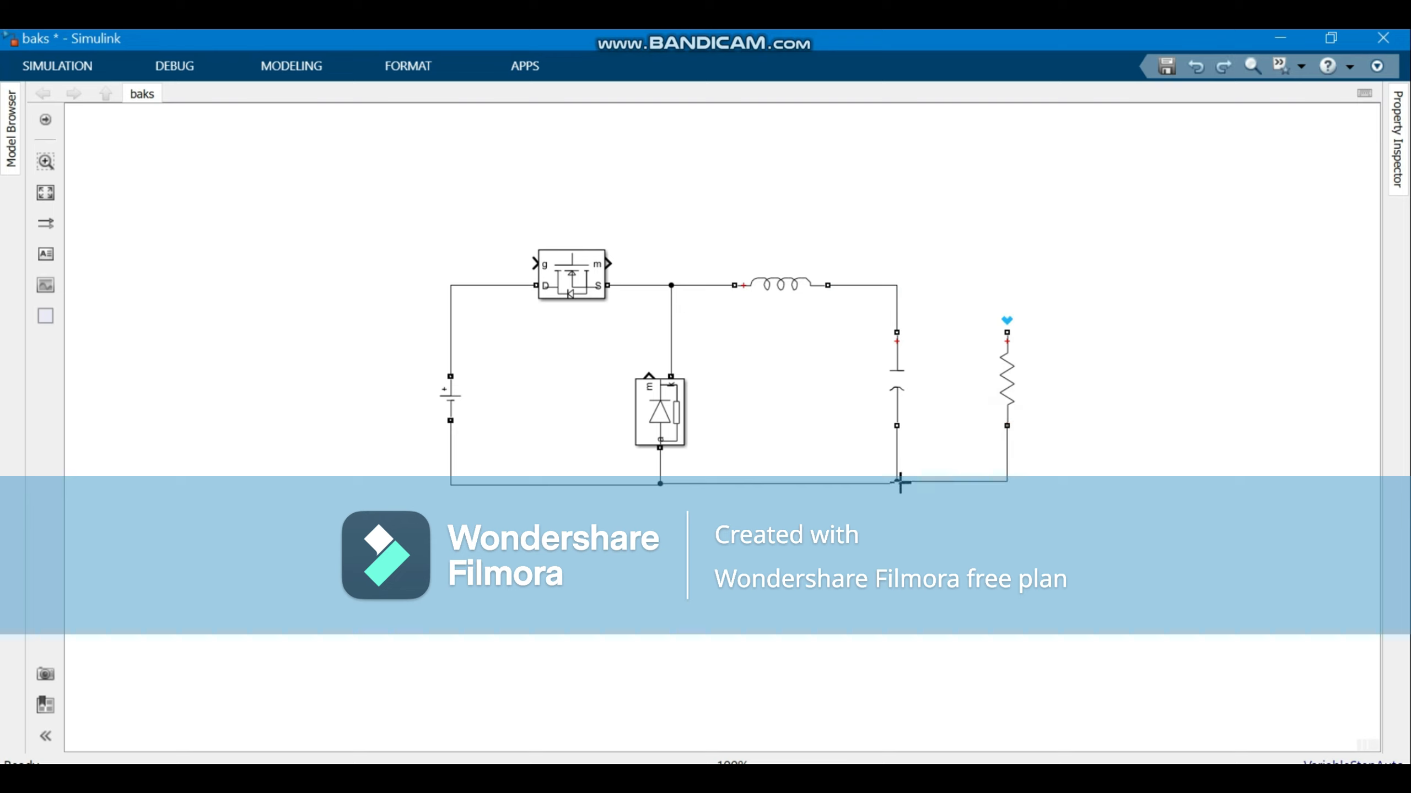
mouse_move(1007, 333)
mouse_down()
mouse_move(959, 283)
mouse_move(896, 285)
mouse_up()
click(1002, 457)
key(Delete)
drag(1007, 426, 897, 482)
- Add a Pulse Generator above the DC source and connect it to the MOSFET's gate
double_click(459, 237)
text(pulse)
key(Return)
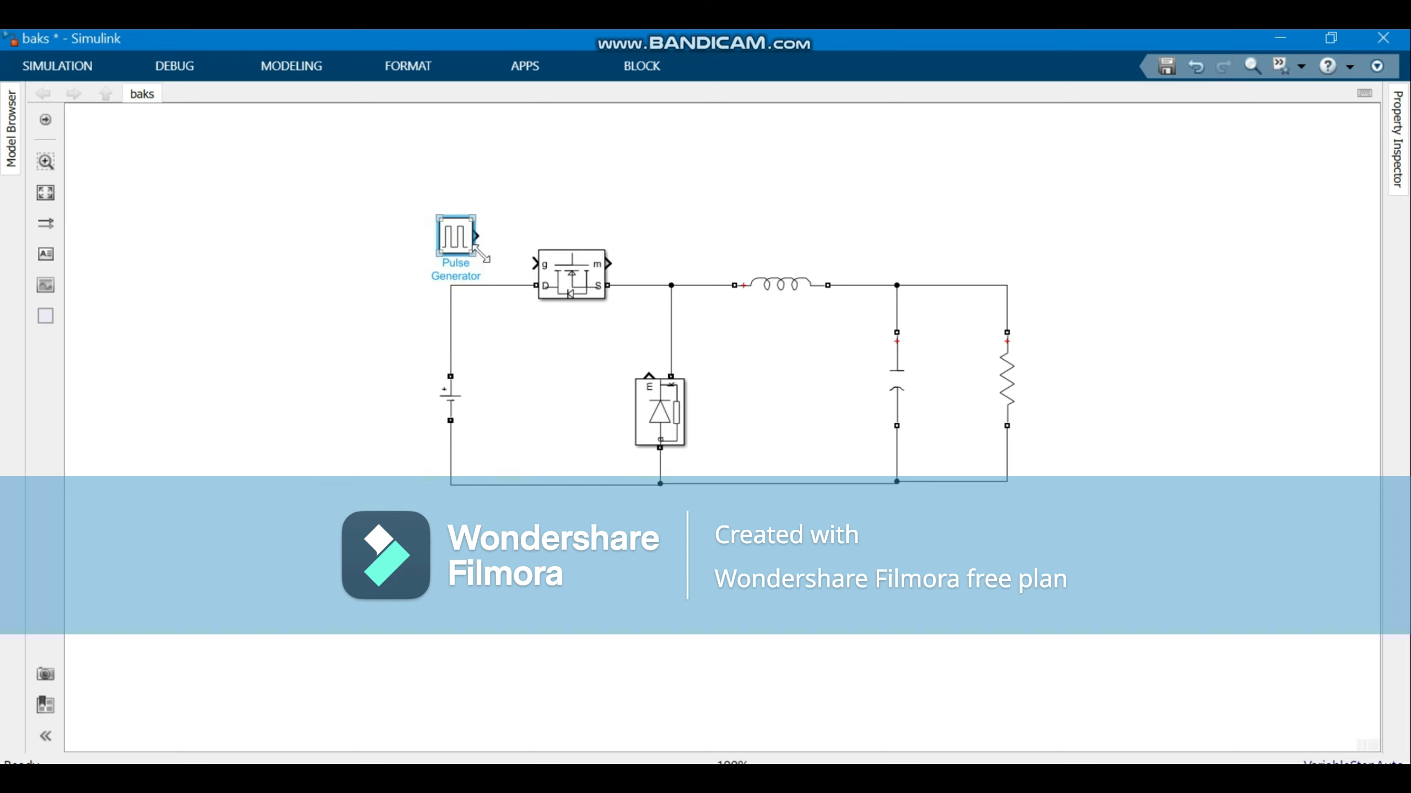
mouse_move(459, 238)
mouse_down()
mouse_move(455, 199)
mouse_move(526, 264)
mouse_up()
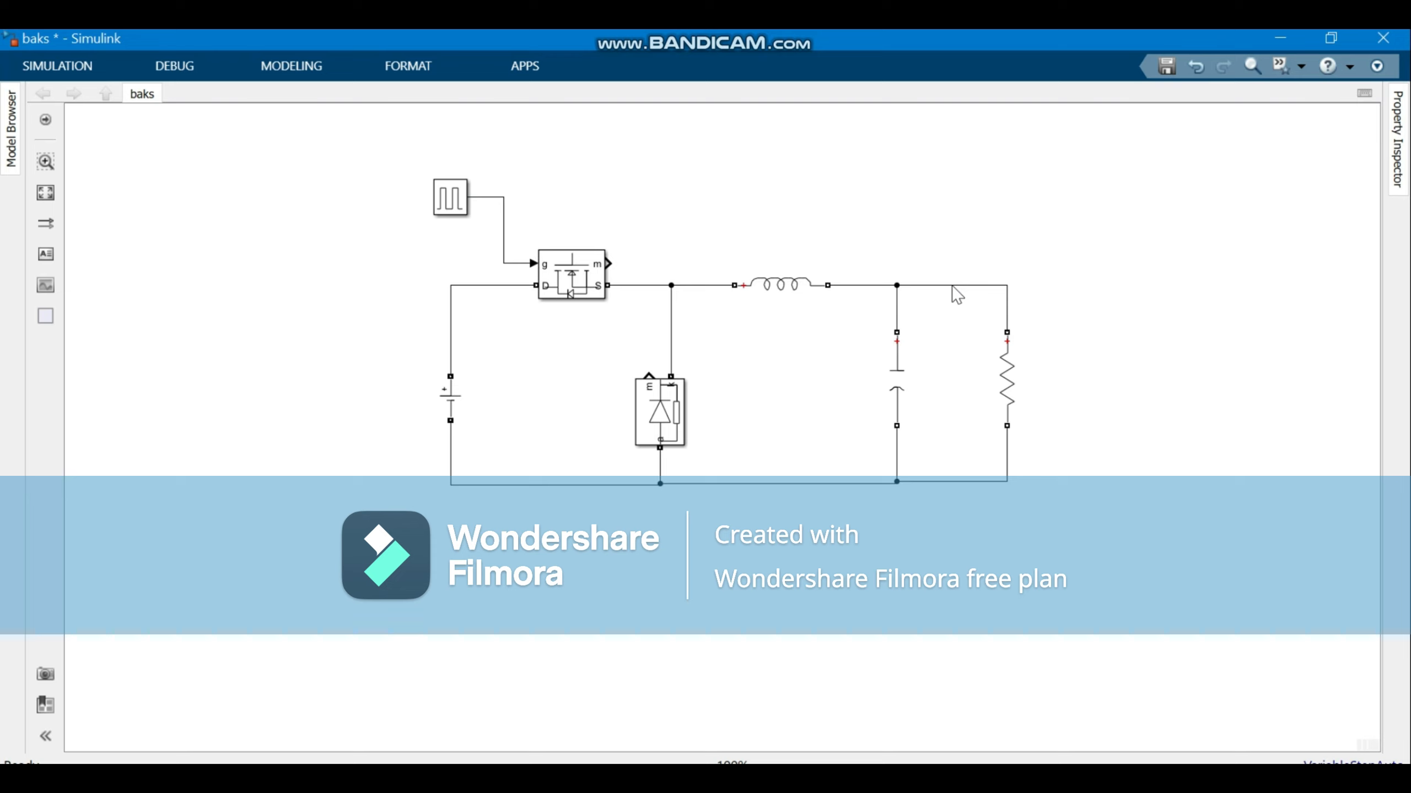
- Add a Voltage Measurement block and a Current Measurement block near the load resistor
double_click(1134, 416)
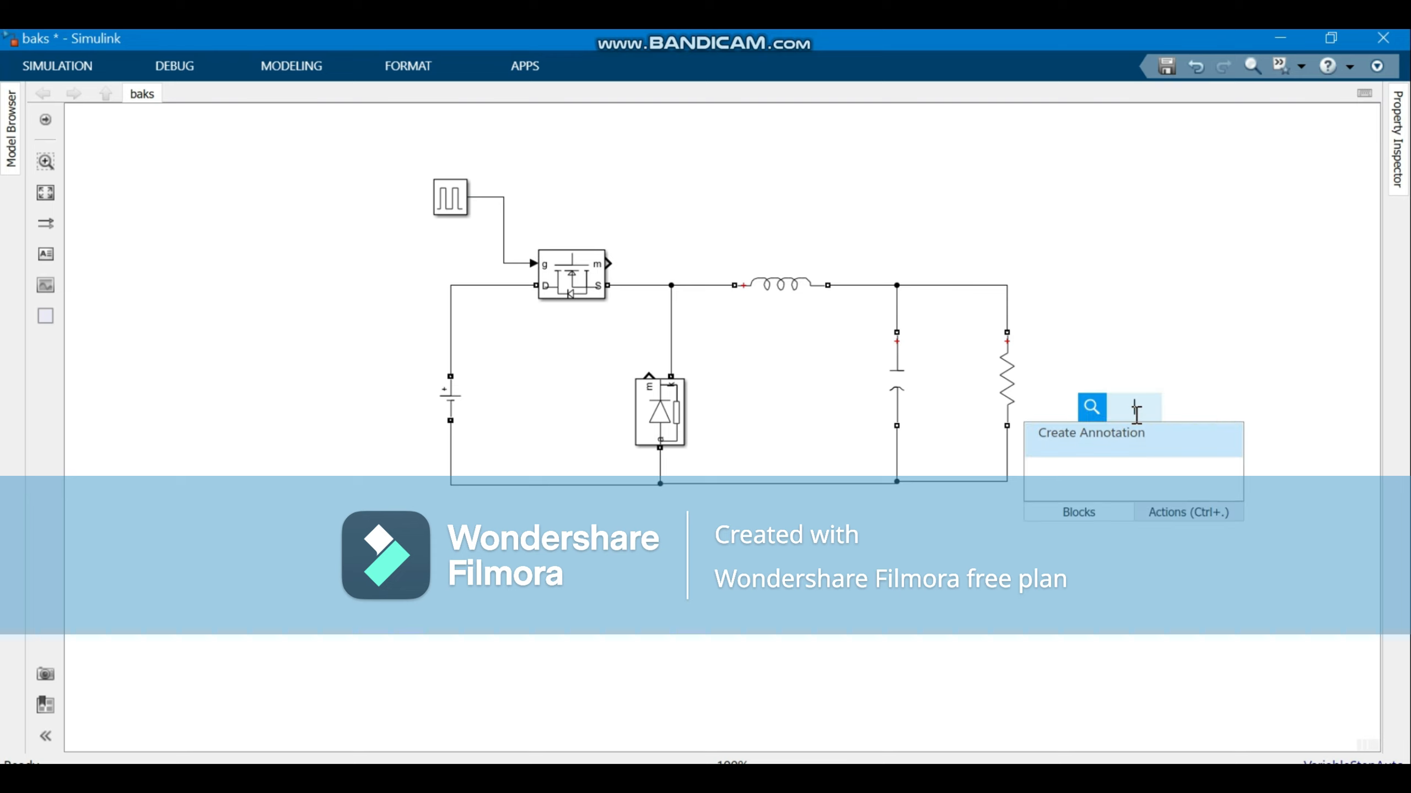
text(vol)
click(1113, 435)
double_click(1085, 473)
text(curre)
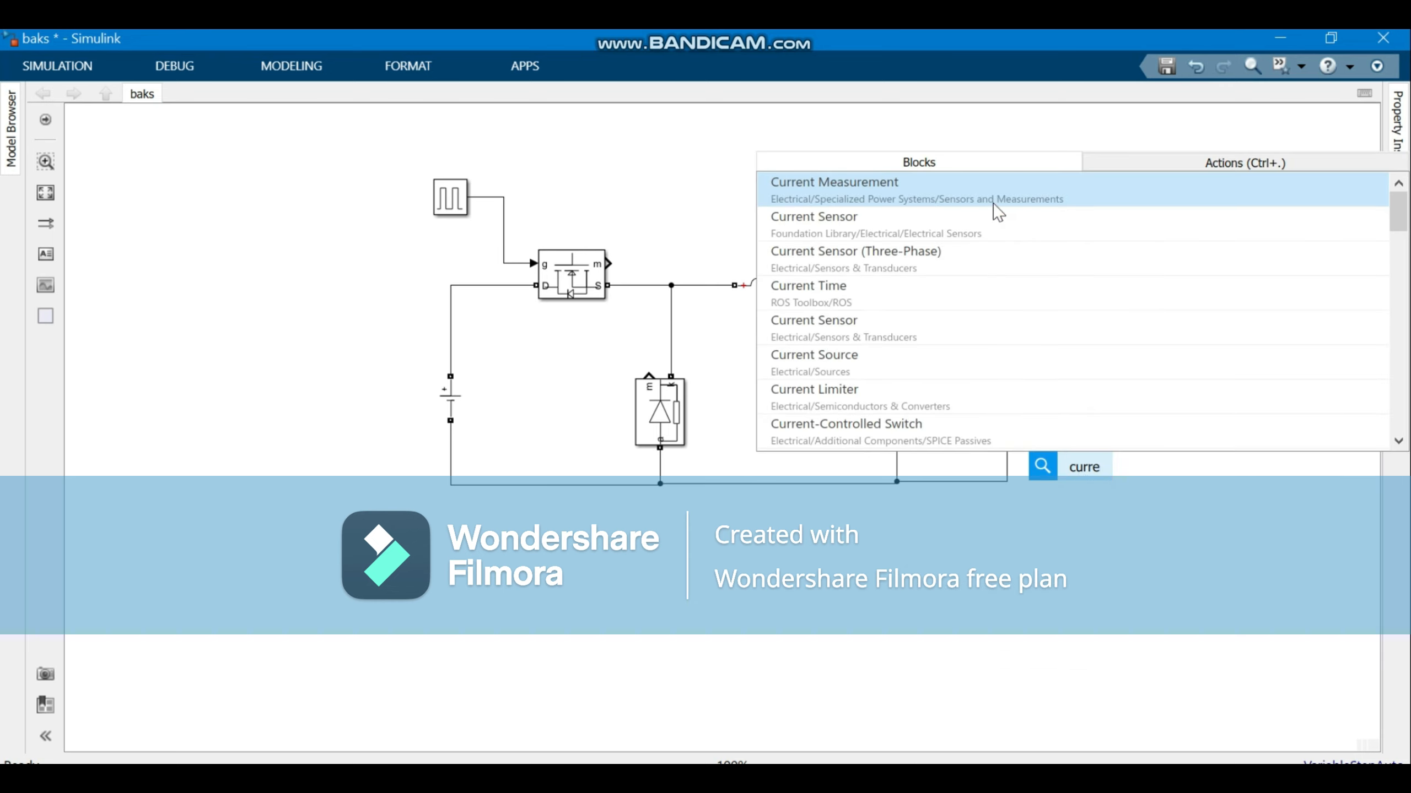
click(997, 211)
- Insert the Current Measurement block in series between the capacitor node and the load resistor, replacing the direct wire
drag(1083, 477, 897, 285)
click(962, 287)
key(Delete)
click(930, 289)
key(Delete)
drag(988, 291, 1006, 331)
- Shift the load resistor slightly outward and connect the Voltage Measurement block across it
drag(1009, 390, 1028, 390)
click(1069, 481)
drag(1114, 417, 1022, 448)
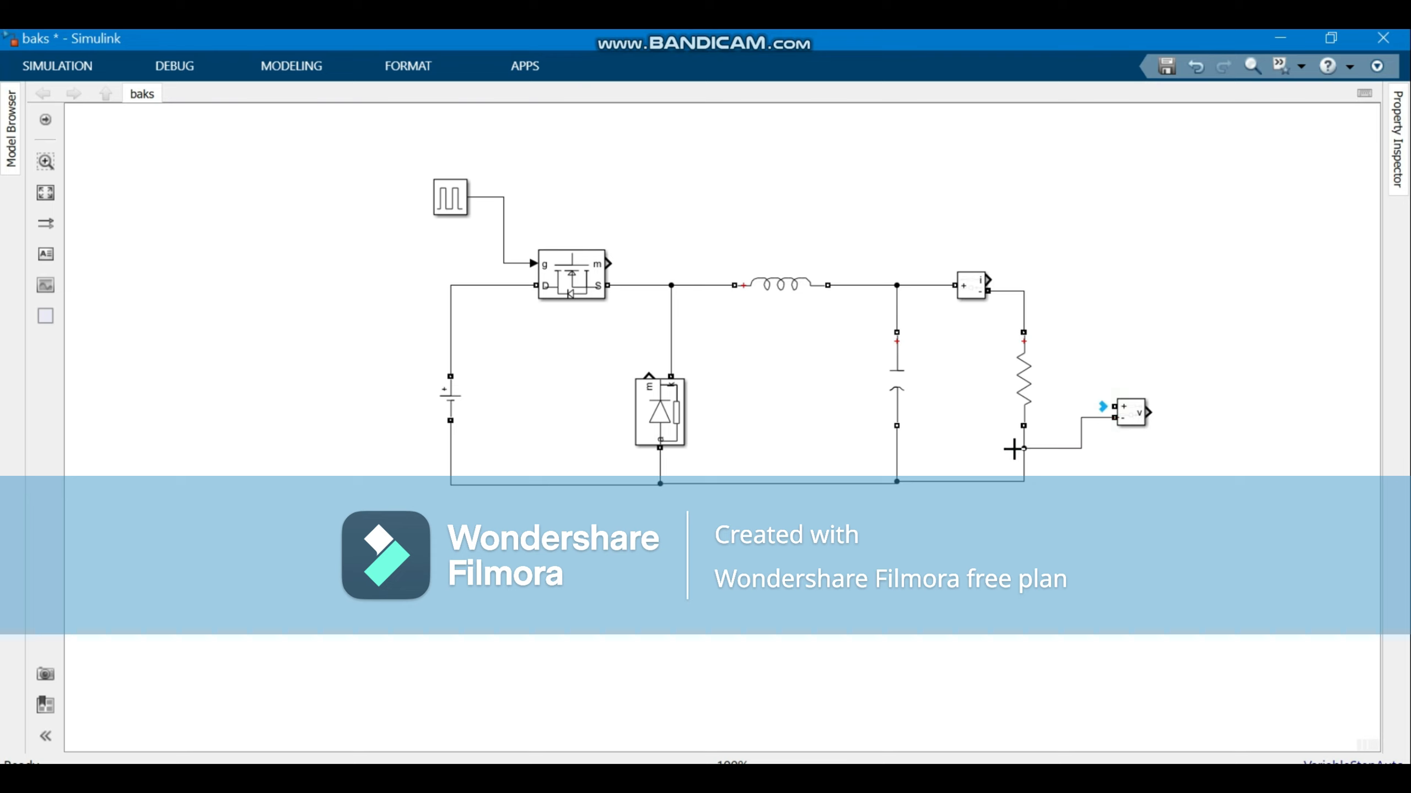
drag(1114, 406, 1025, 313)
- Add a Goto block beside the load's Voltage Measurement and connect it to the measurement output
double_click(1082, 554)
text(goto)
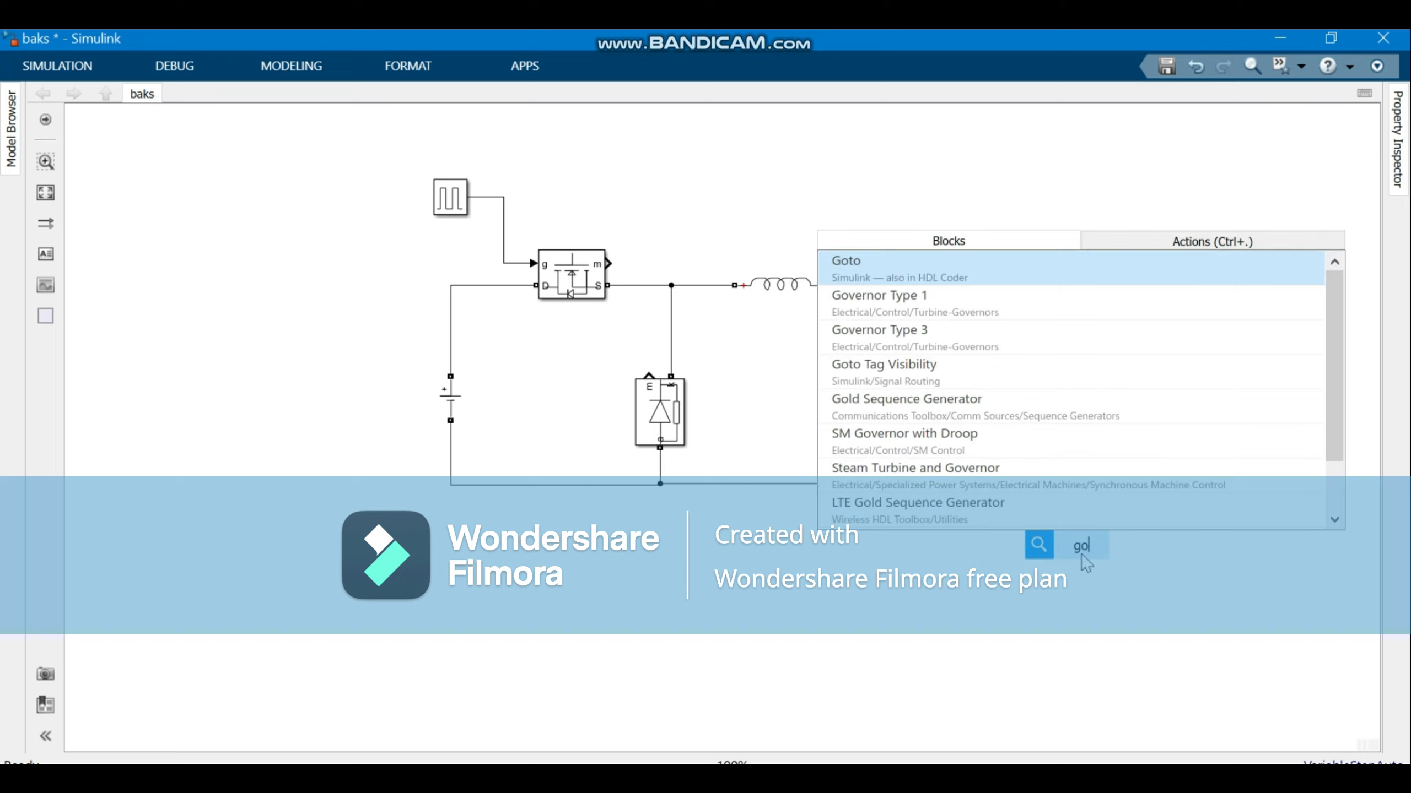
key(Return)
drag(1163, 528, 1239, 412)
drag(1148, 412, 1214, 412)
- Add a Goto block above the load and connect it to the Current Measurement output
double_click(1065, 264)
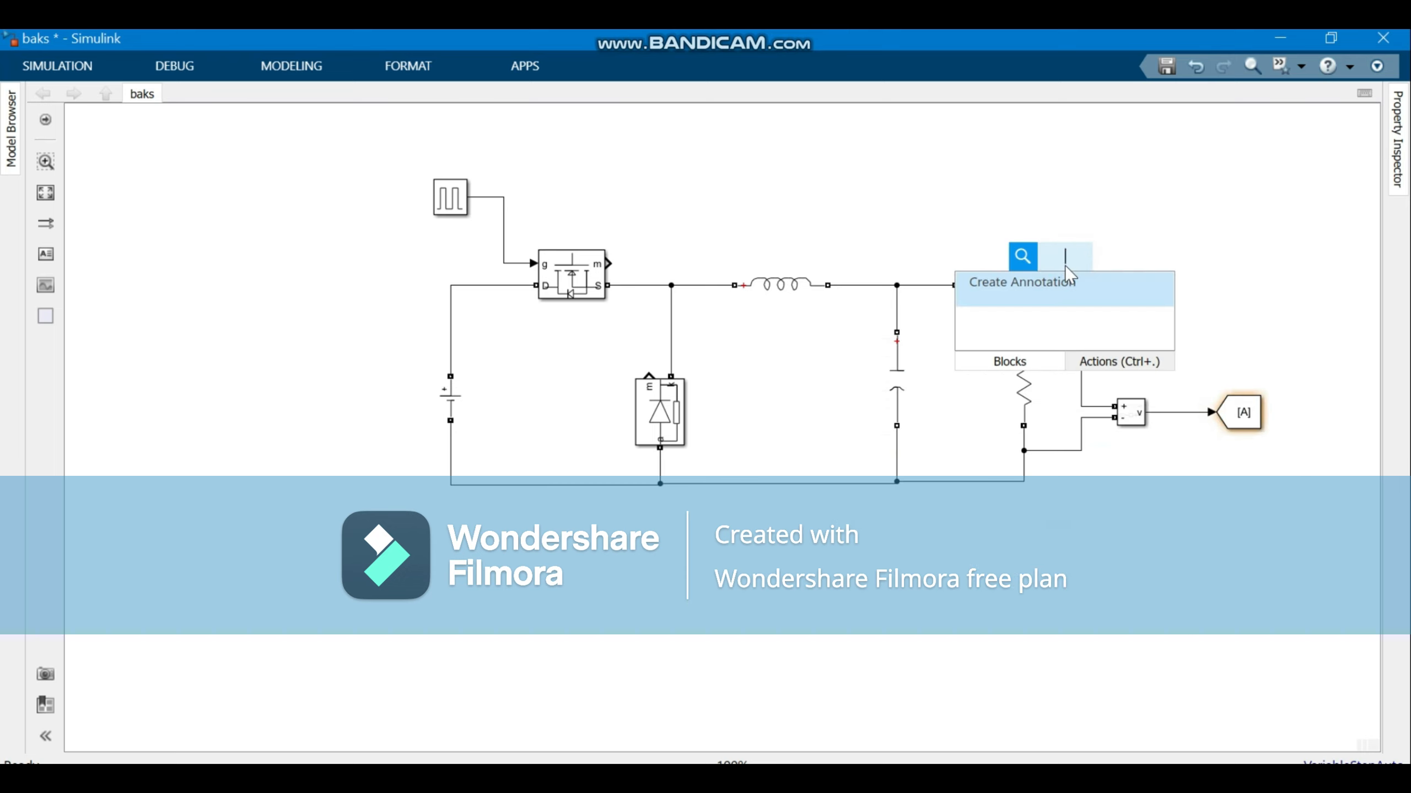
text(goto)
key(Return)
click(997, 281)
- Add a Goto block above the MOSFET and branch the Pulse Generator signal to it
double_click(560, 205)
text(goto)
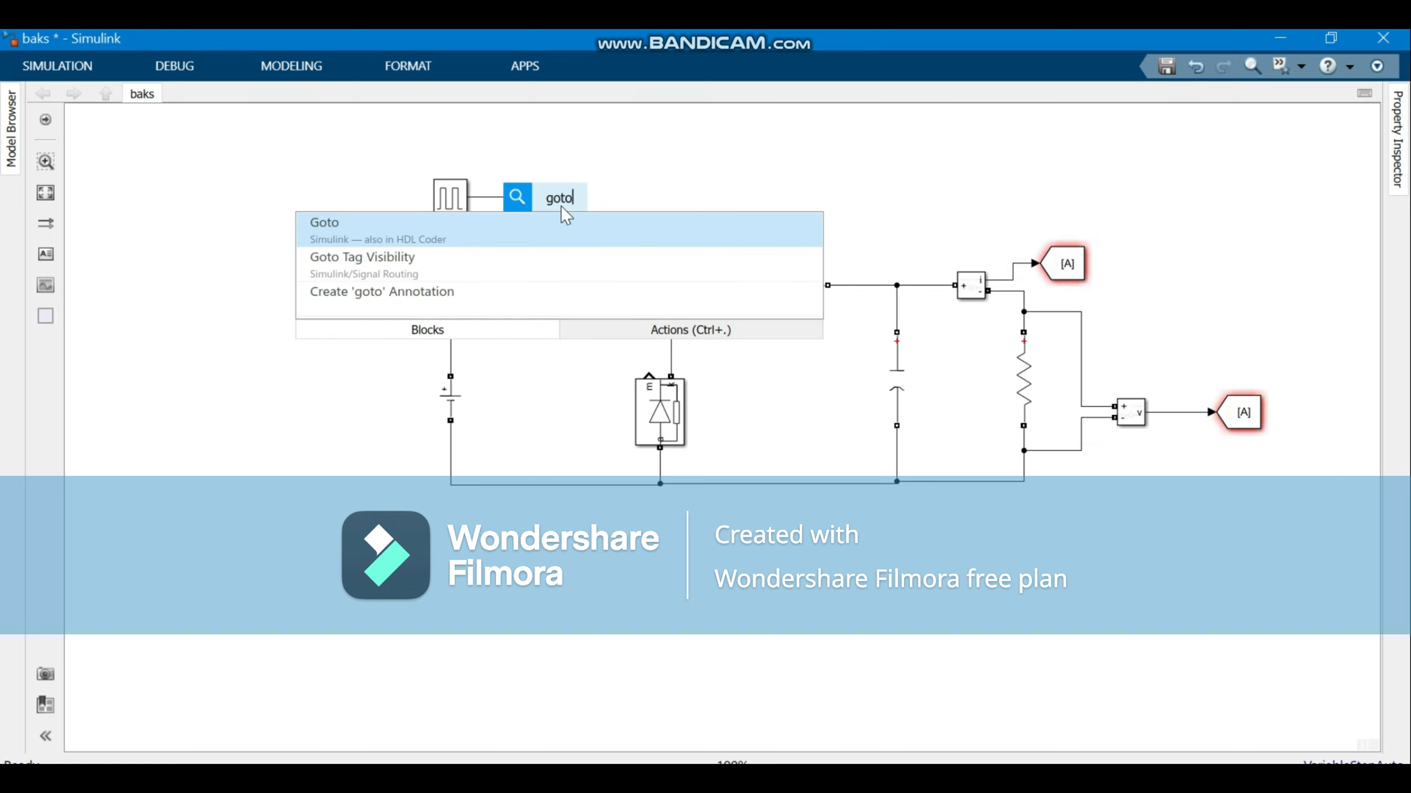
key(Return)
click(524, 204)
- Add a second Voltage Measurement block, flip it to face the DC source and connect it across the source
double_click(328, 299)
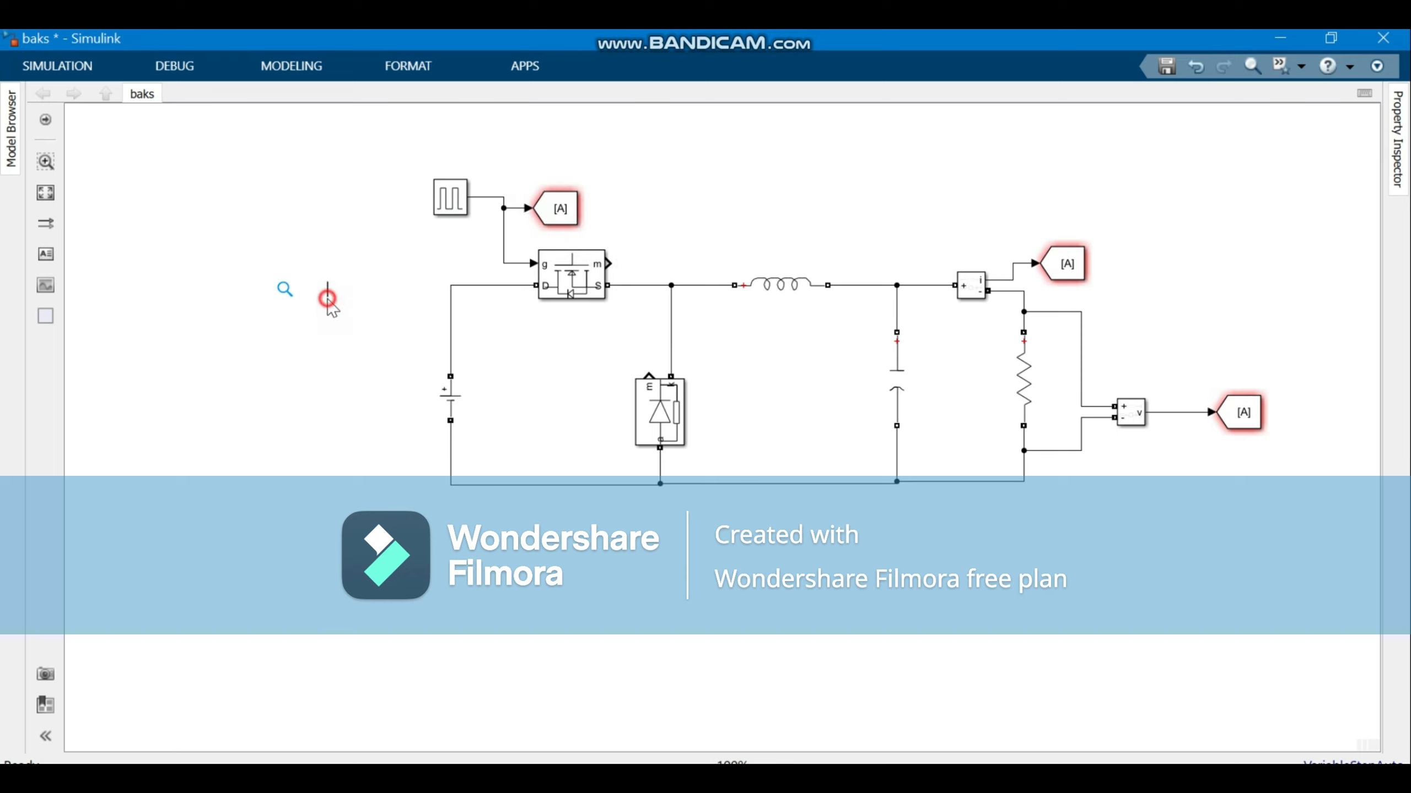
text(volt)
key(Return)
mouse_move(314, 316)
mouse_down()
mouse_move(287, 402)
mouse_move(290, 384)
mouse_up()
key(ctrl+r)
key(ctrl+r)
mouse_move(310, 374)
mouse_down()
mouse_move(454, 334)
mouse_move(409, 348)
mouse_up()
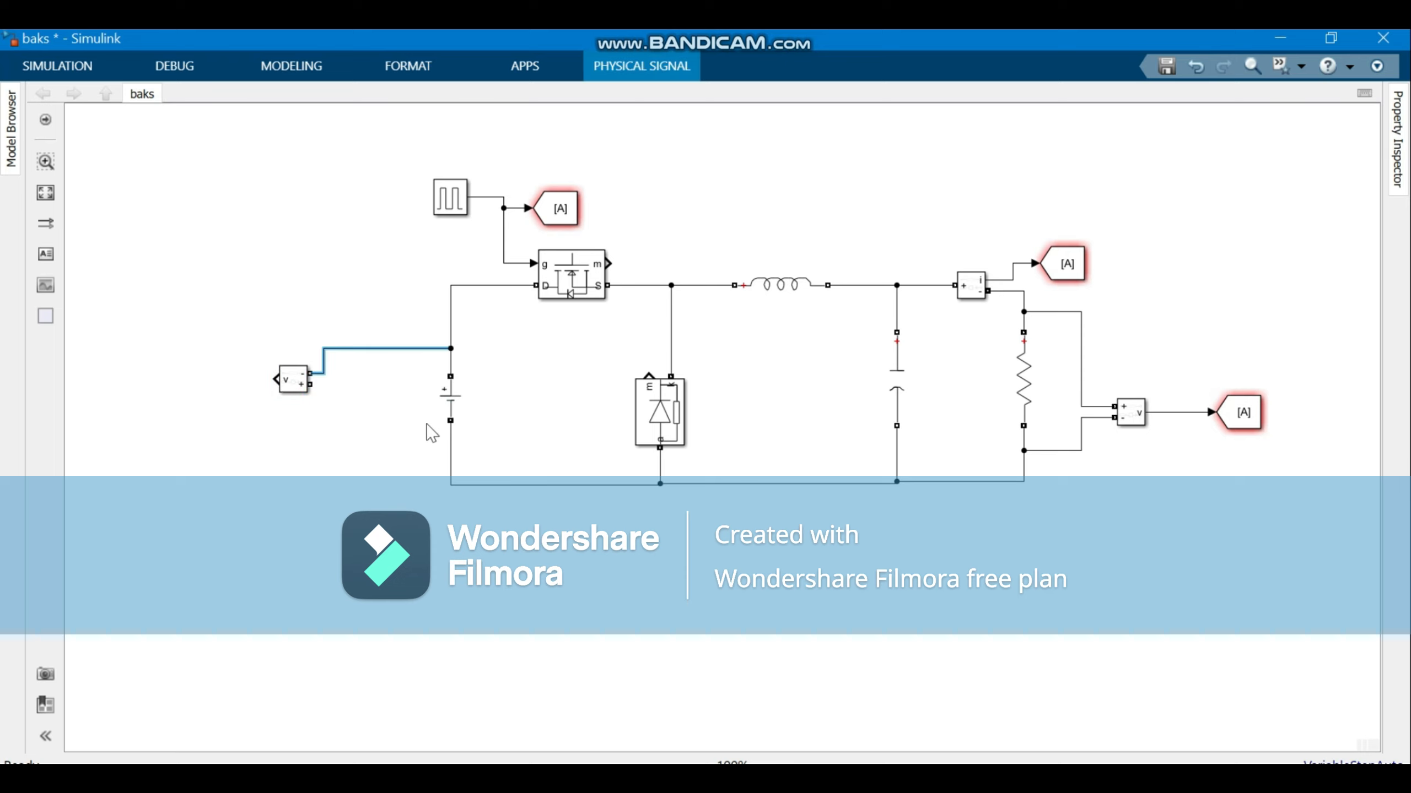
mouse_move(312, 384)
mouse_down()
mouse_move(450, 447)
mouse_move(356, 396)
mouse_move(347, 370)
mouse_move(366, 349)
mouse_move(360, 394)
mouse_up()
- Add a Goto block for the source voltage and connect it to that Voltage Measurement's output
click(264, 421)
text(goto)
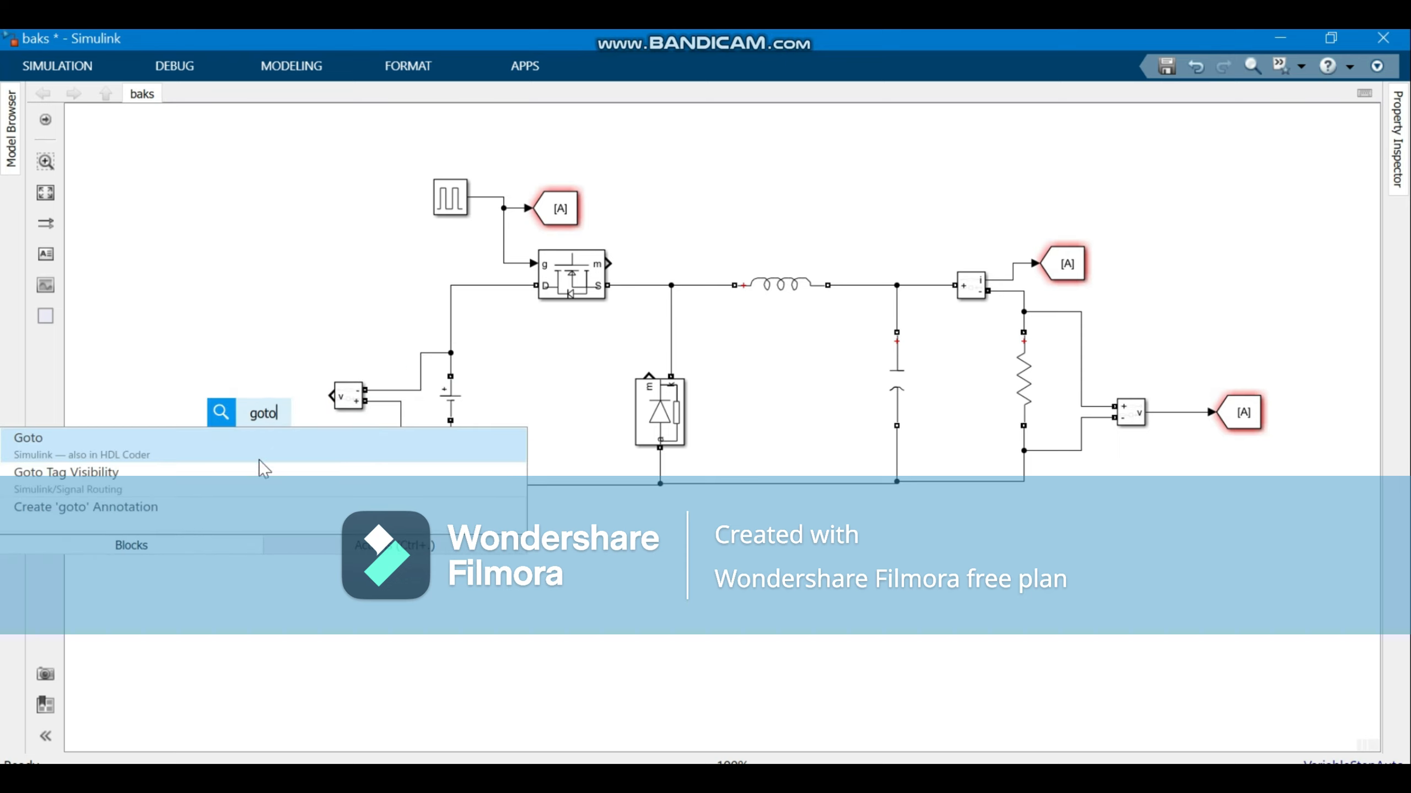
key(Return)
drag(266, 422, 225, 350)
drag(330, 396, 193, 349)
click(278, 479)
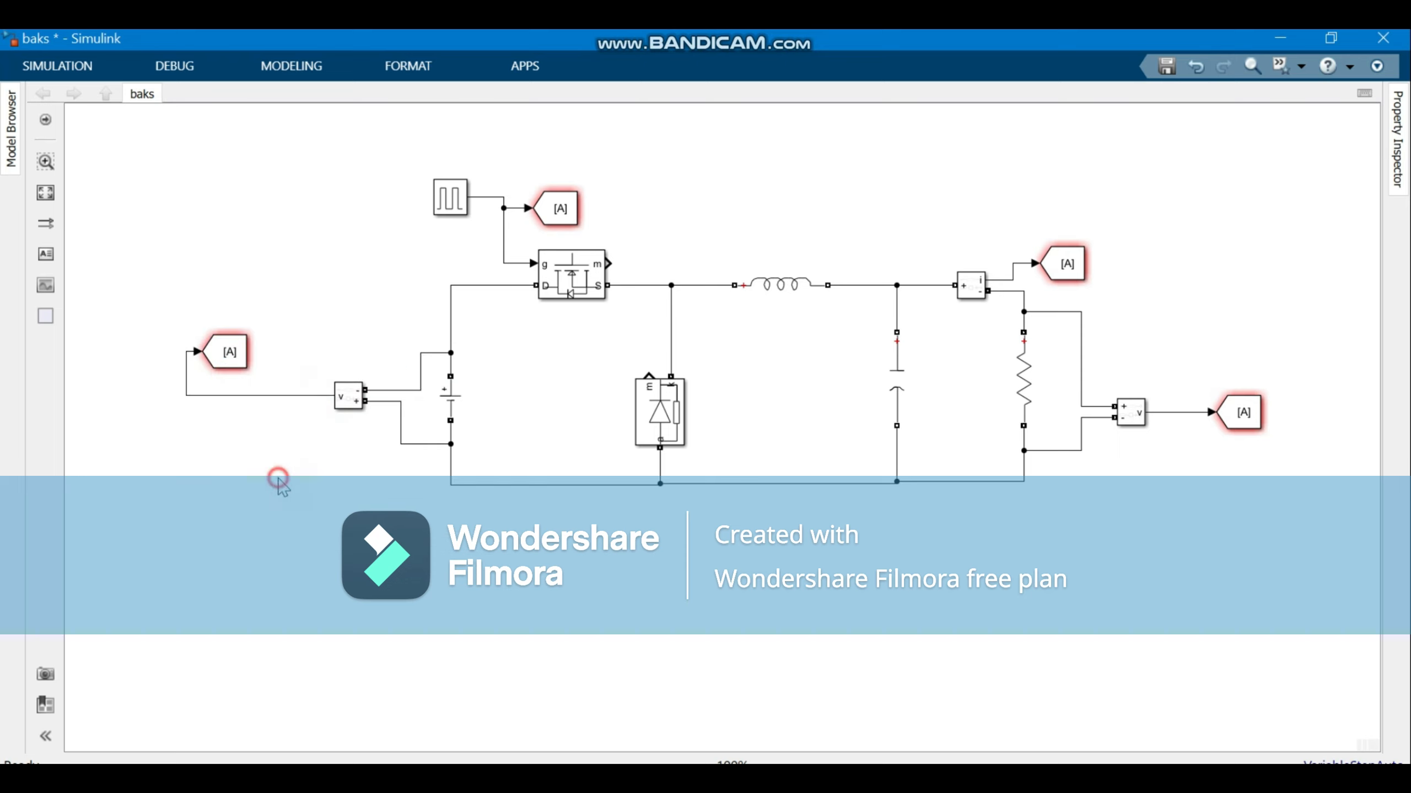
- Set the tag of the Pulse Generator's Goto block to dutycyle
double_click(558, 208)
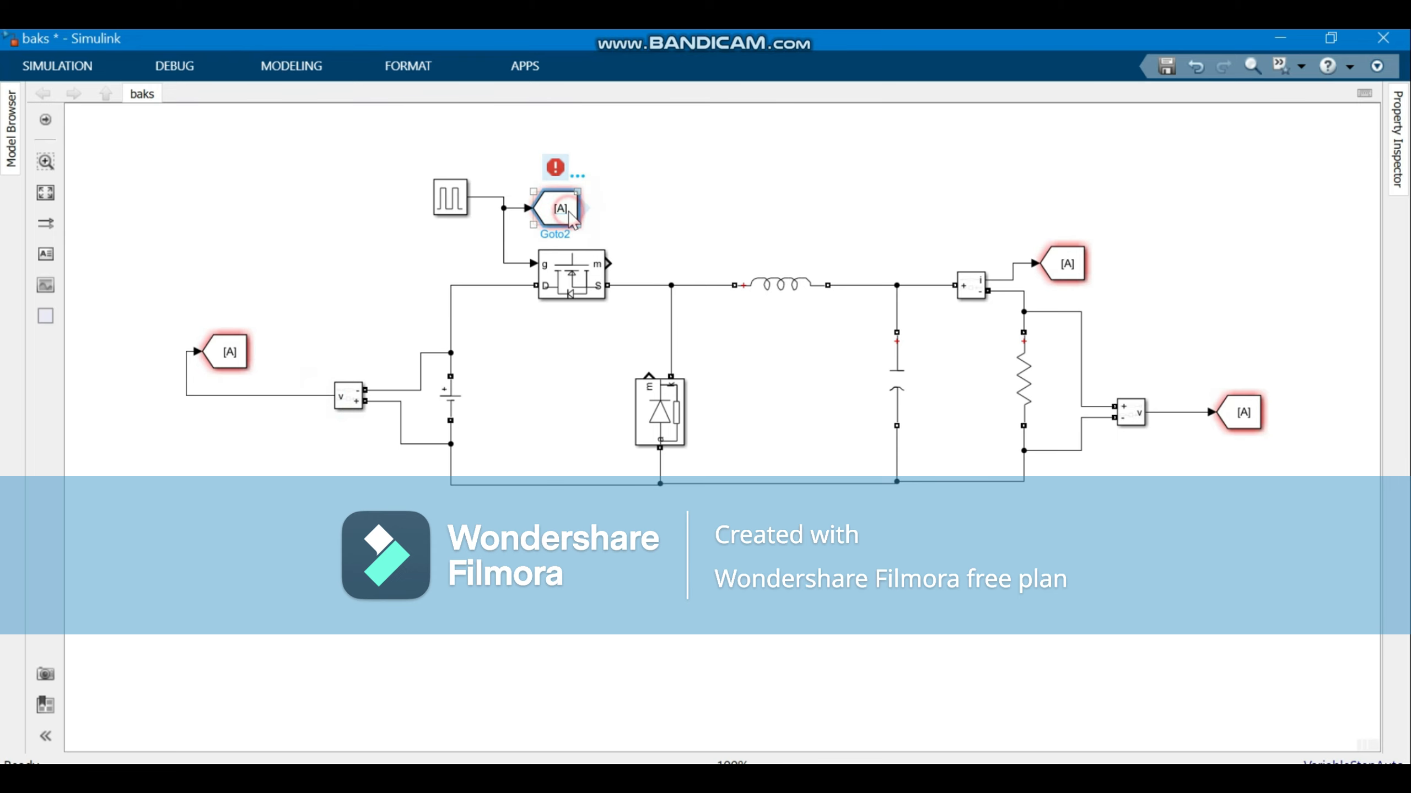
double_click(693, 207)
text(dutycyle)
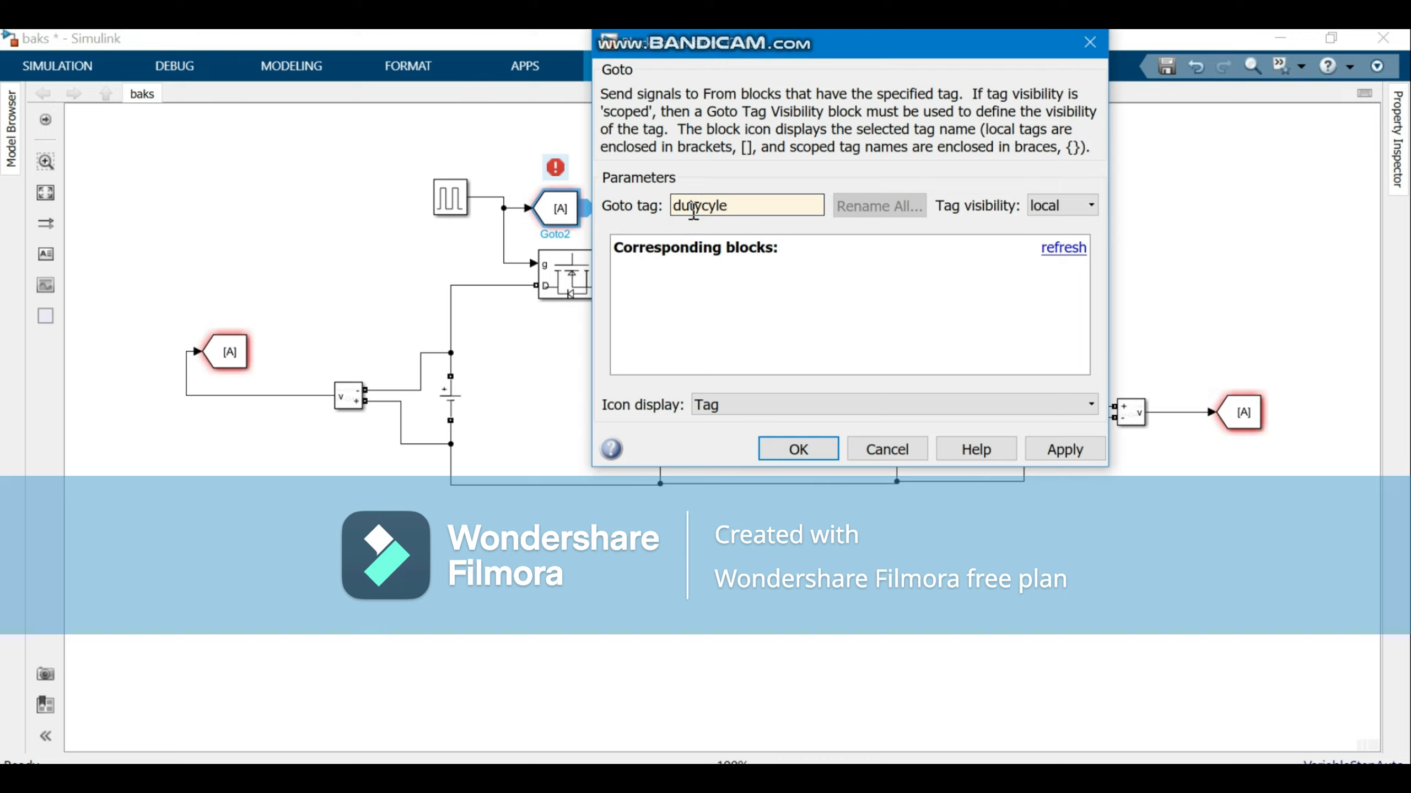
key(Return)
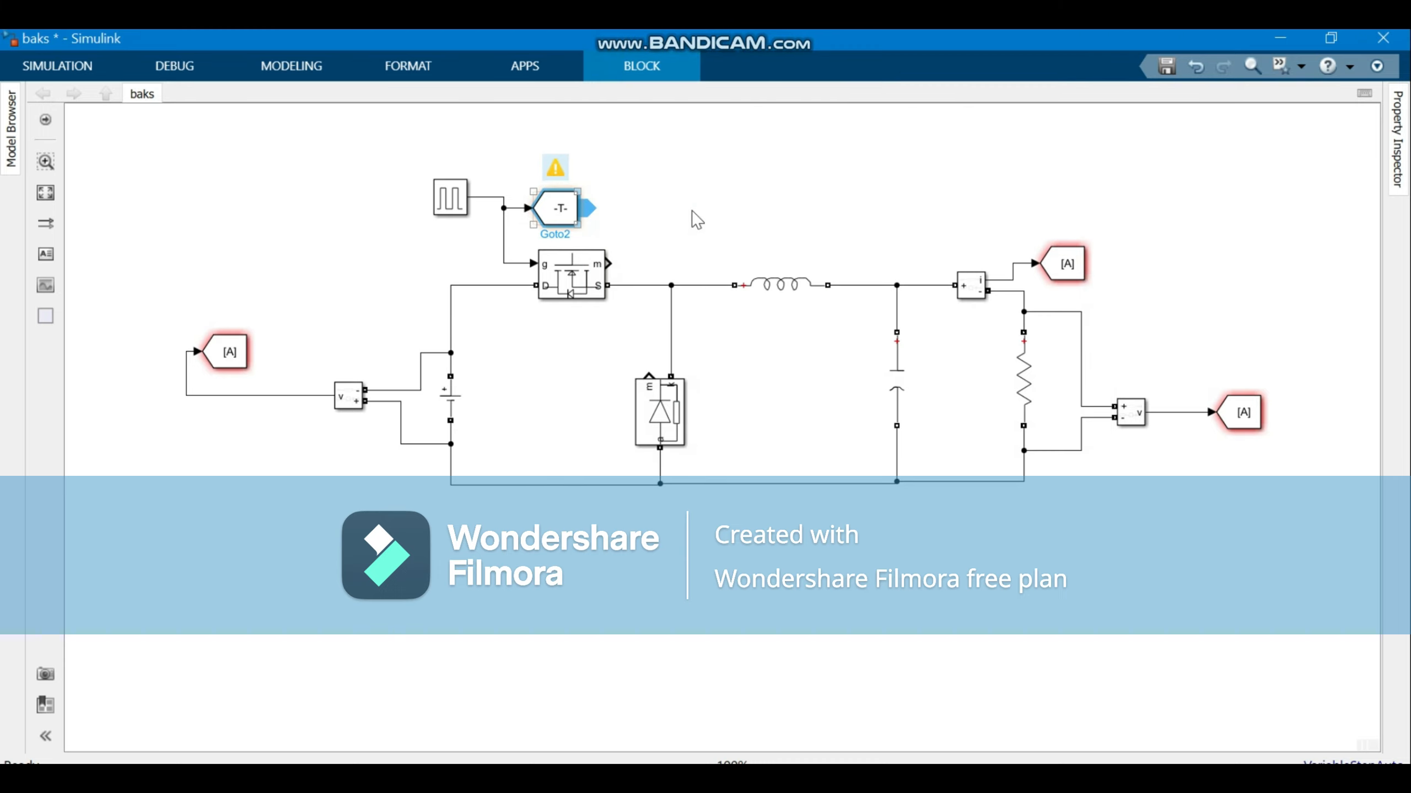
double_click(569, 214)
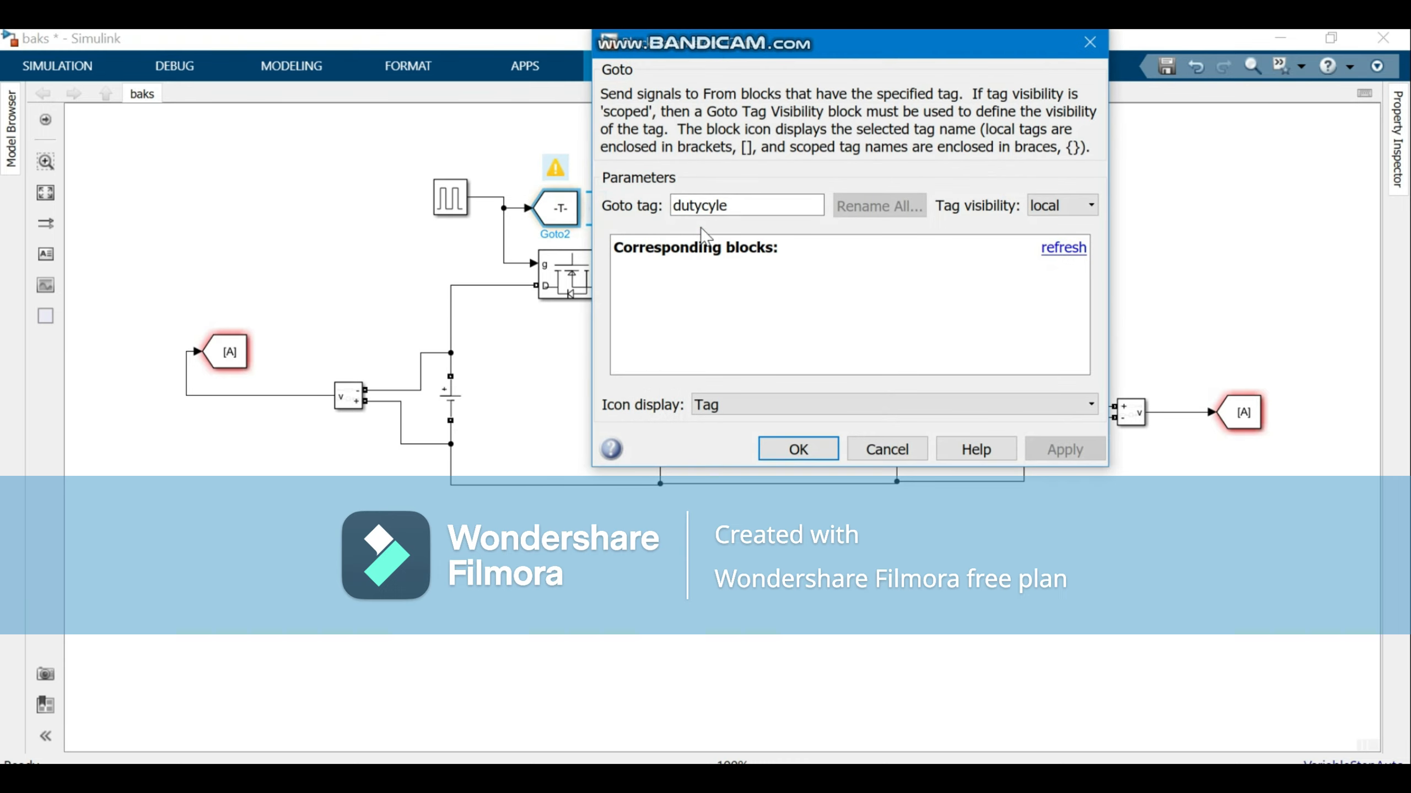
click(1087, 41)
- Set the current signal's Goto tag to outputcurrent and enlarge the block to show the full tag
click(1067, 271)
double_click(1069, 278)
click(646, 217)
key(BackSpace)
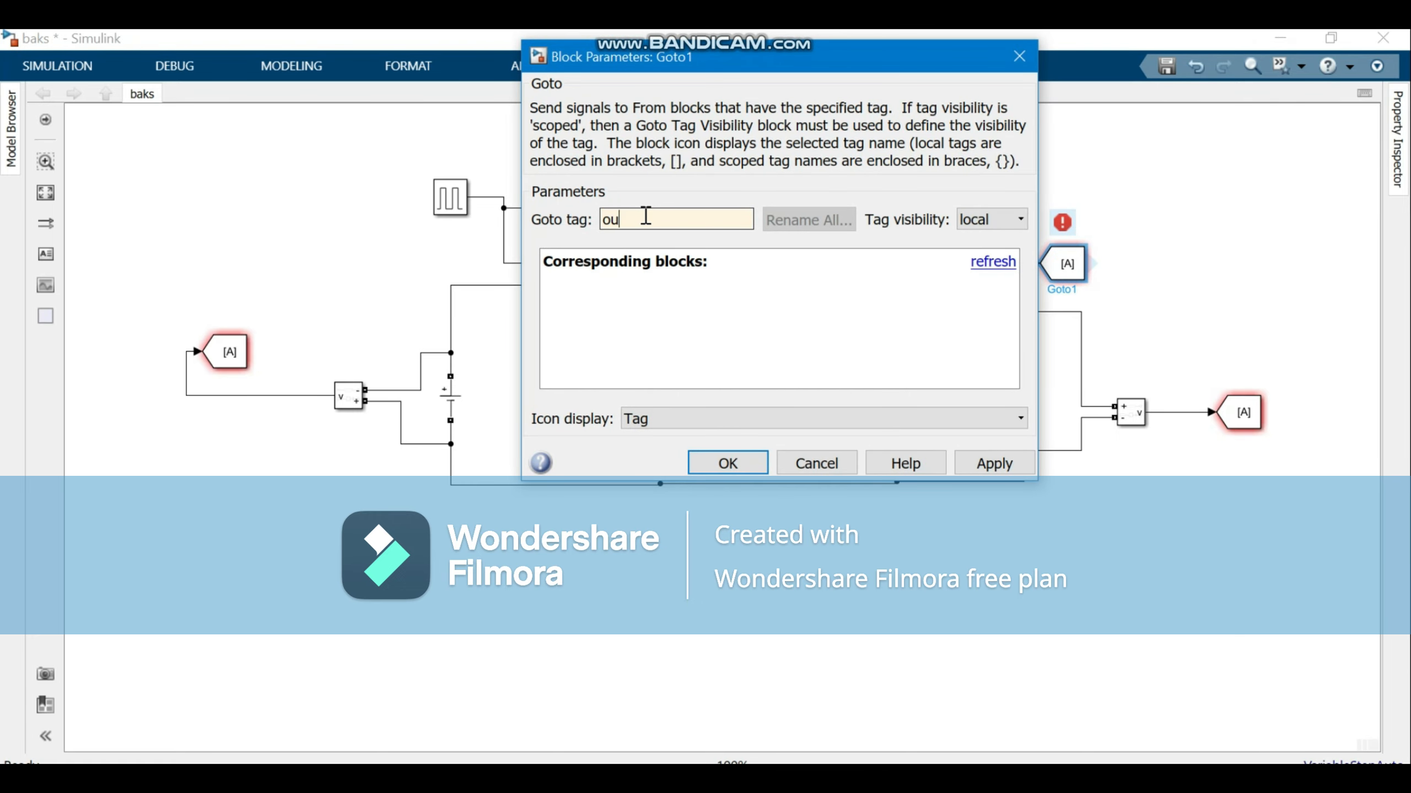
key(Return)
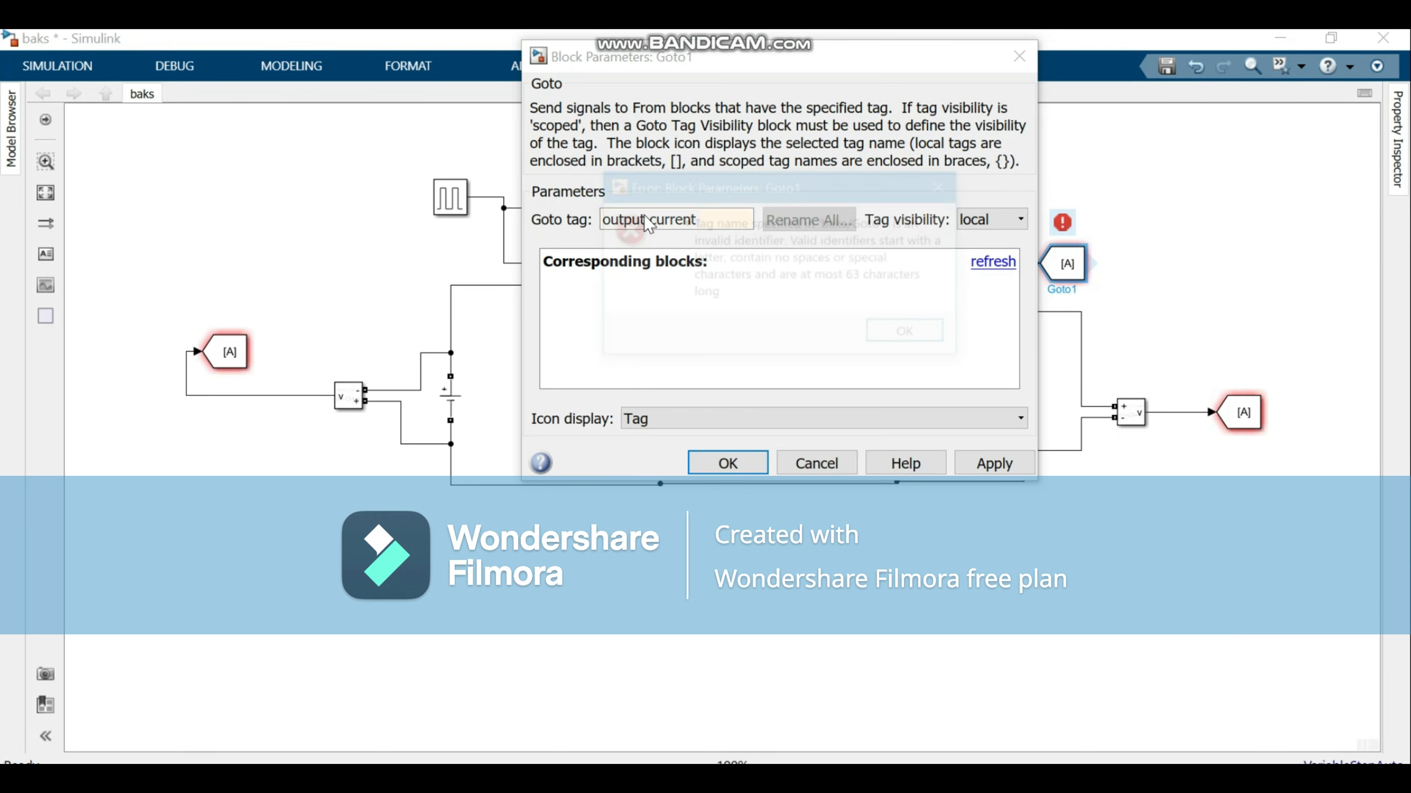
key(Return)
click(658, 225)
key(BackSpace)
key(Return)
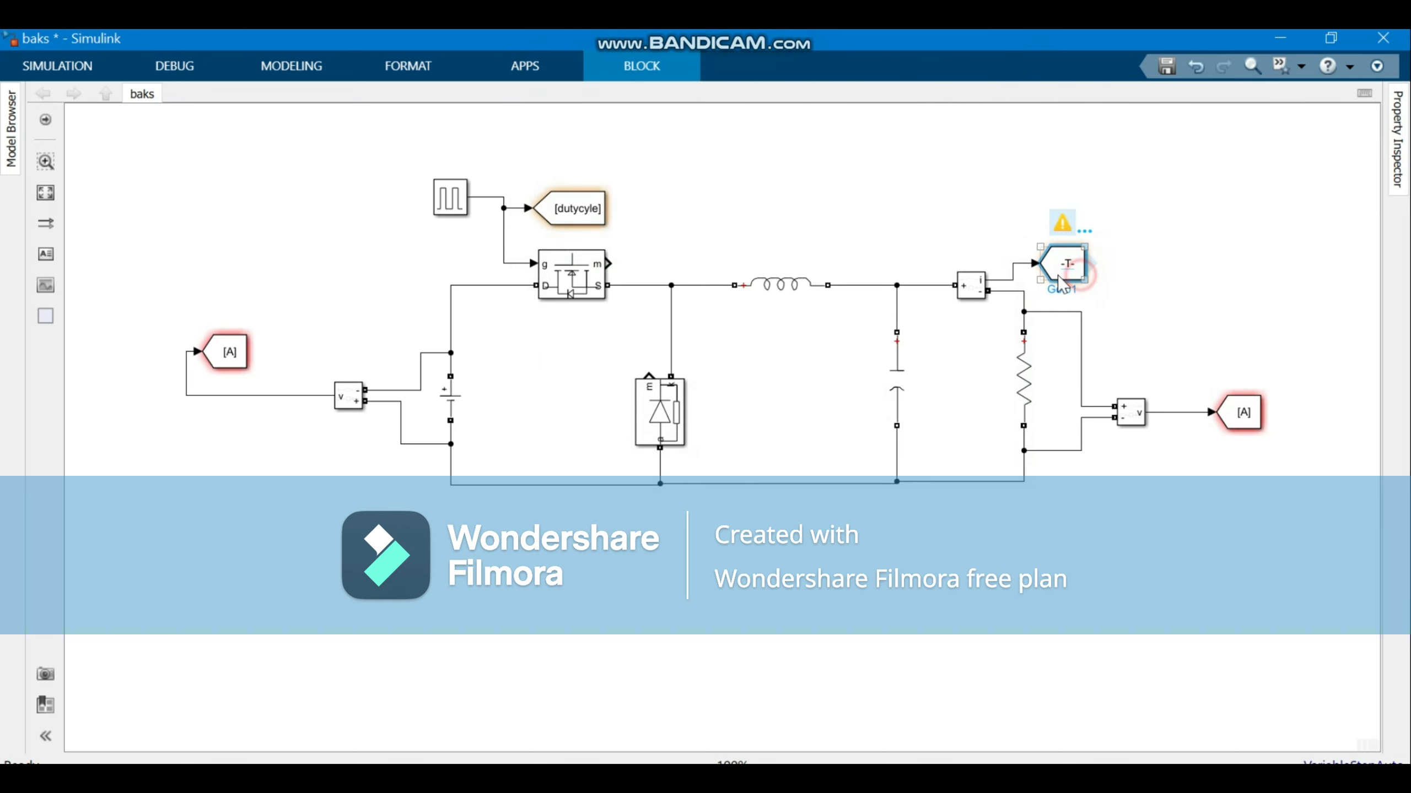
drag(1084, 280, 1128, 242)
- Set the load voltage's Goto tag to outputvoltage and enlarge the block to show the full tag
double_click(1244, 414)
double_click(815, 369)
text(outputvoltage)
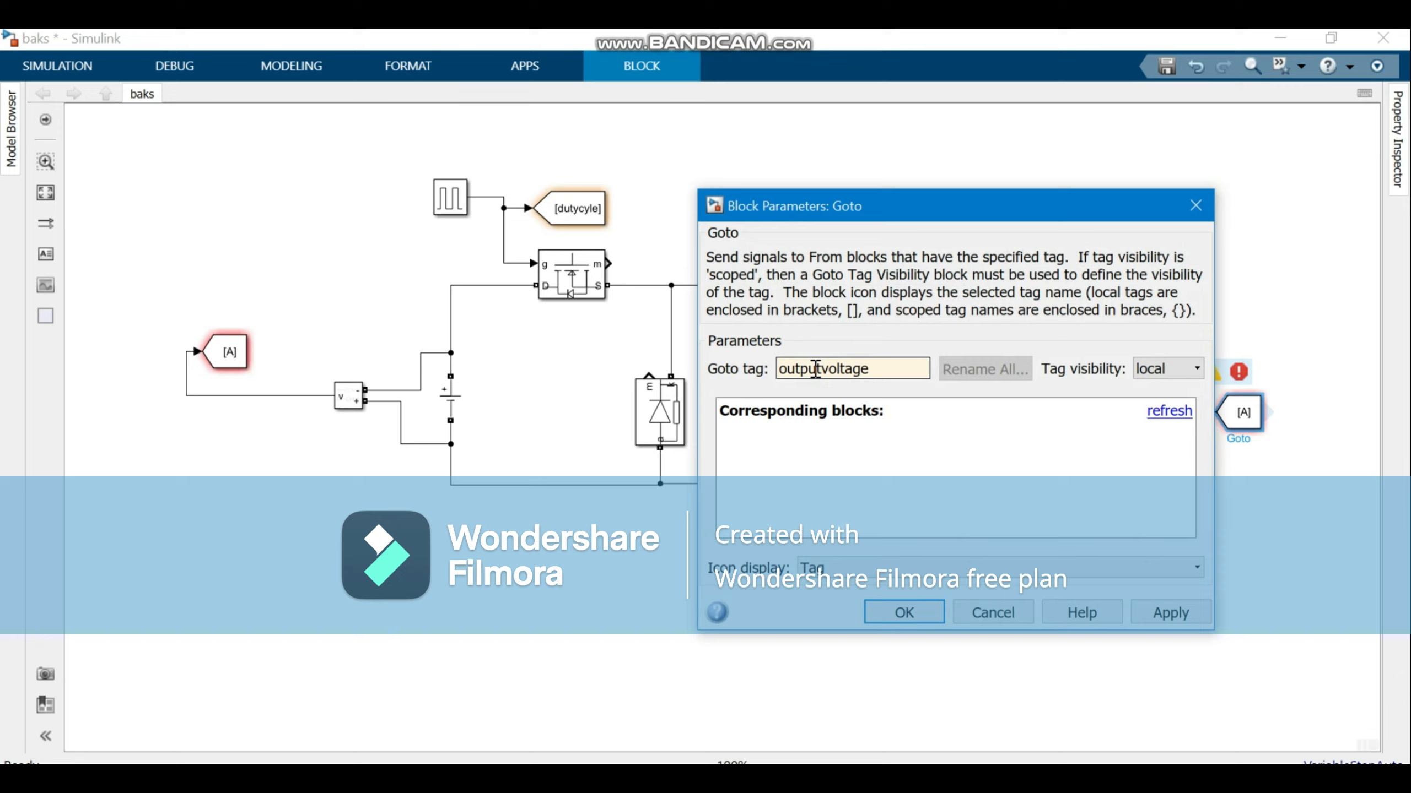
key(Return)
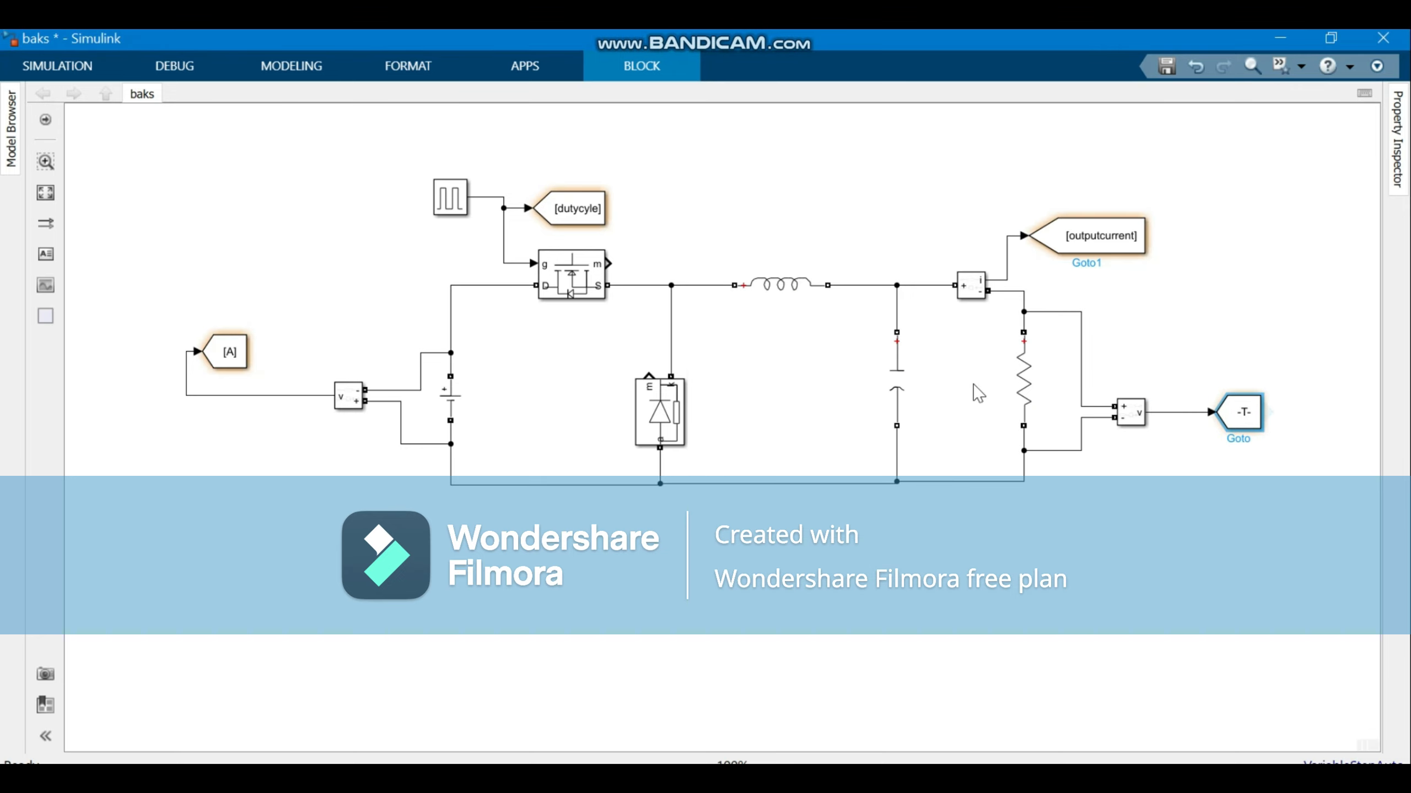
click(1289, 417)
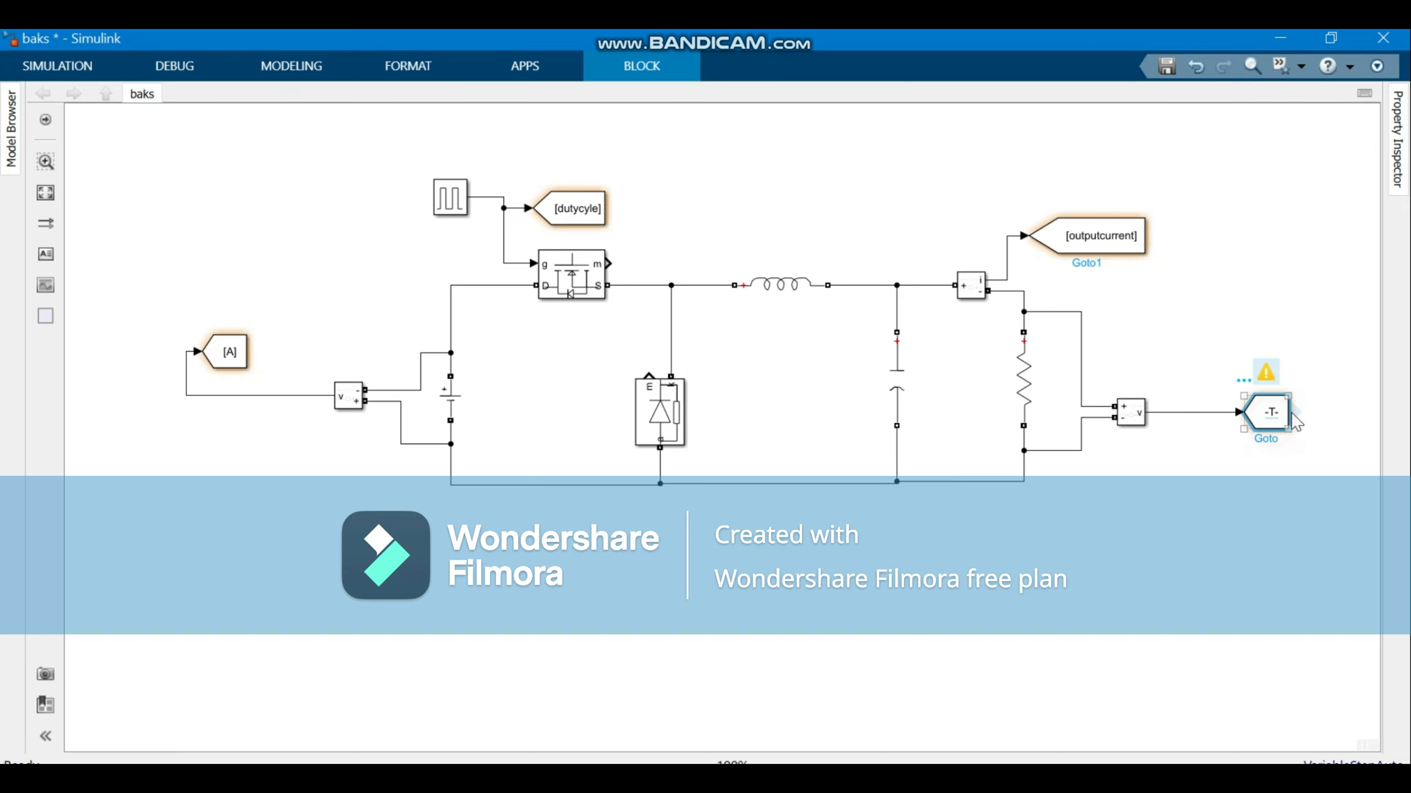
drag(1246, 431, 1217, 452)
drag(1287, 399, 1332, 354)
- Set the source voltage's Goto tag to Inputvoltage and enlarge the block to show the full tag
double_click(228, 351)
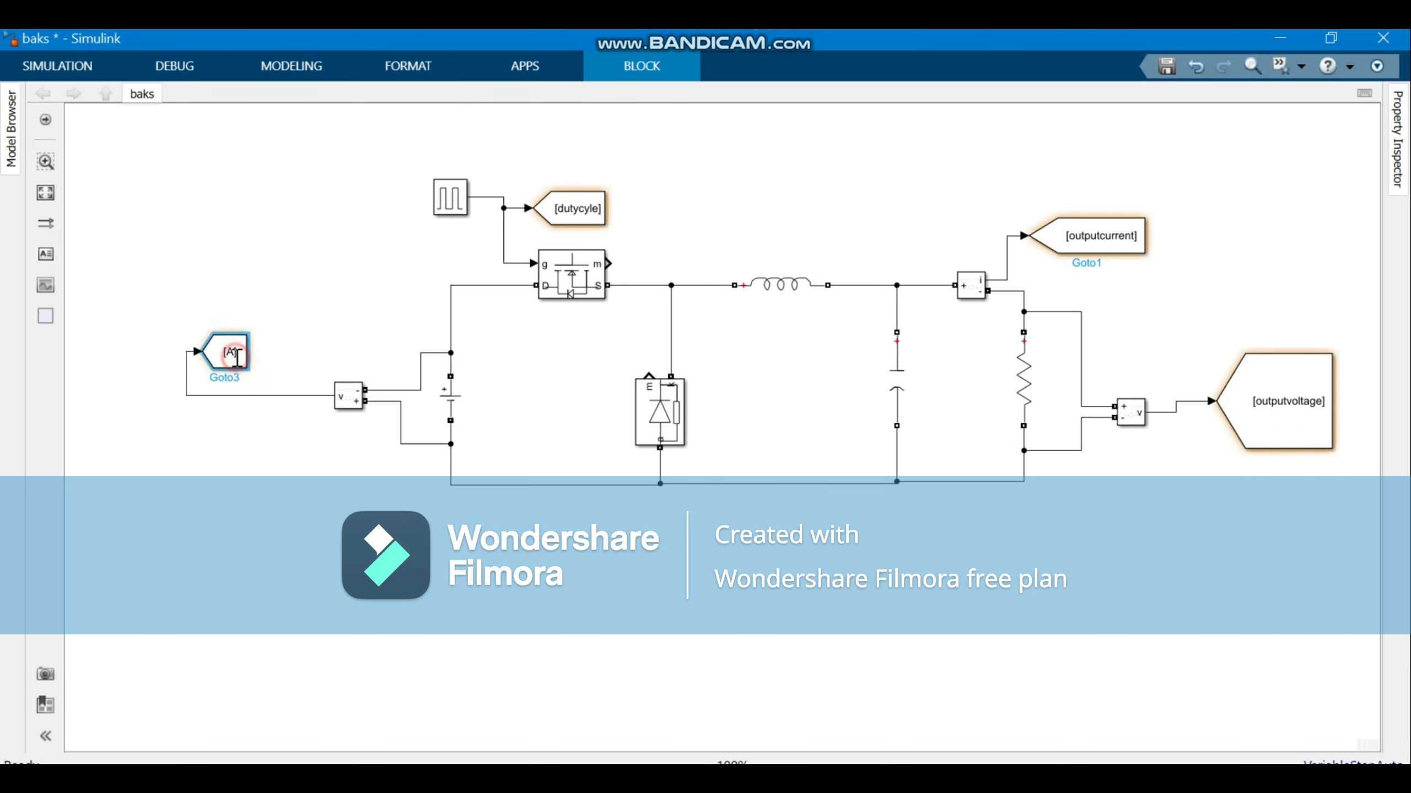
click(394, 317)
key(BackSpace)
text(Inpiuy)
key(BackSpace)
key(BackSpace)
key(BackSpace)
text(utvoltage)
click(468, 552)
drag(248, 370, 308, 381)
click(817, 642)
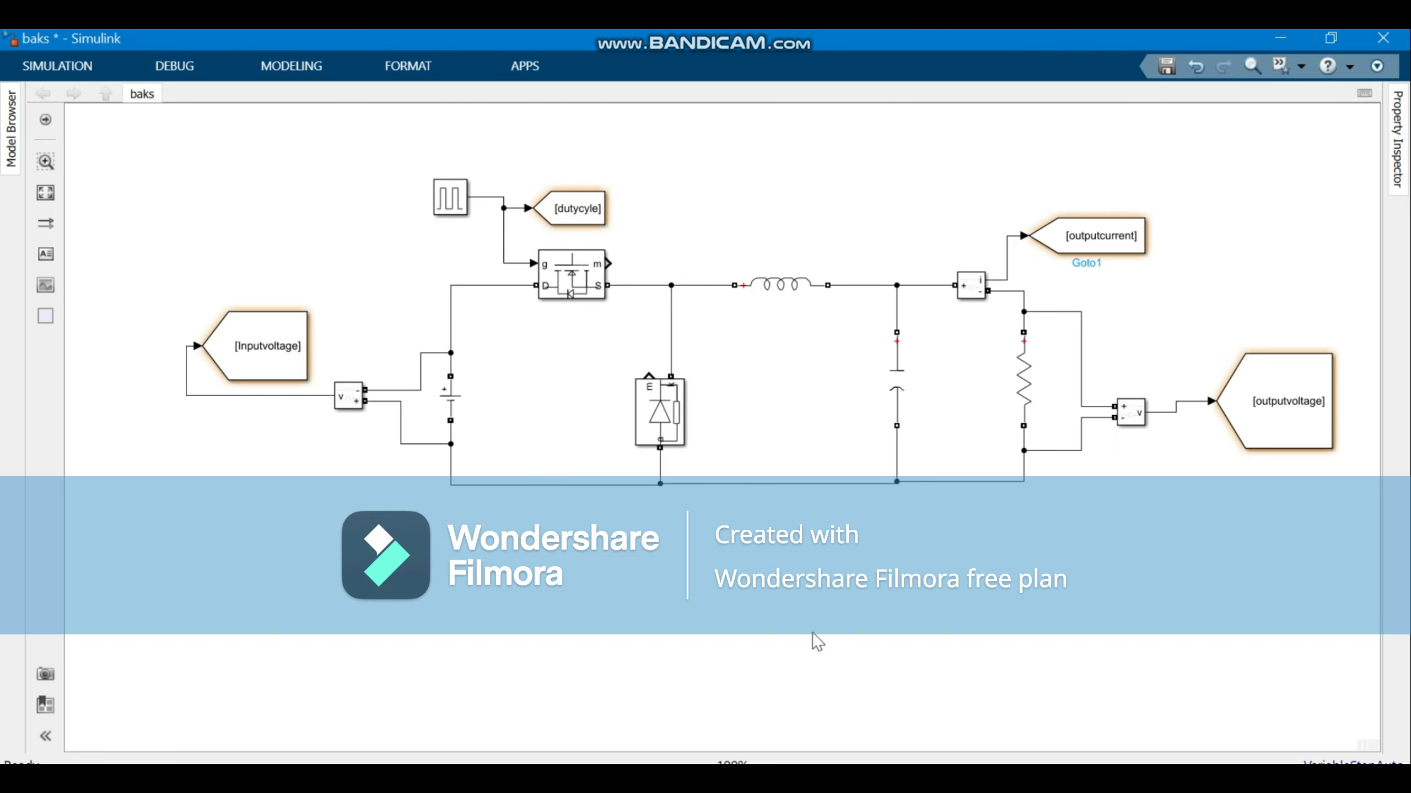
- Add a Scope block in the empty area below the circuit, under the load resistor
double_click(868, 593)
text(scope)
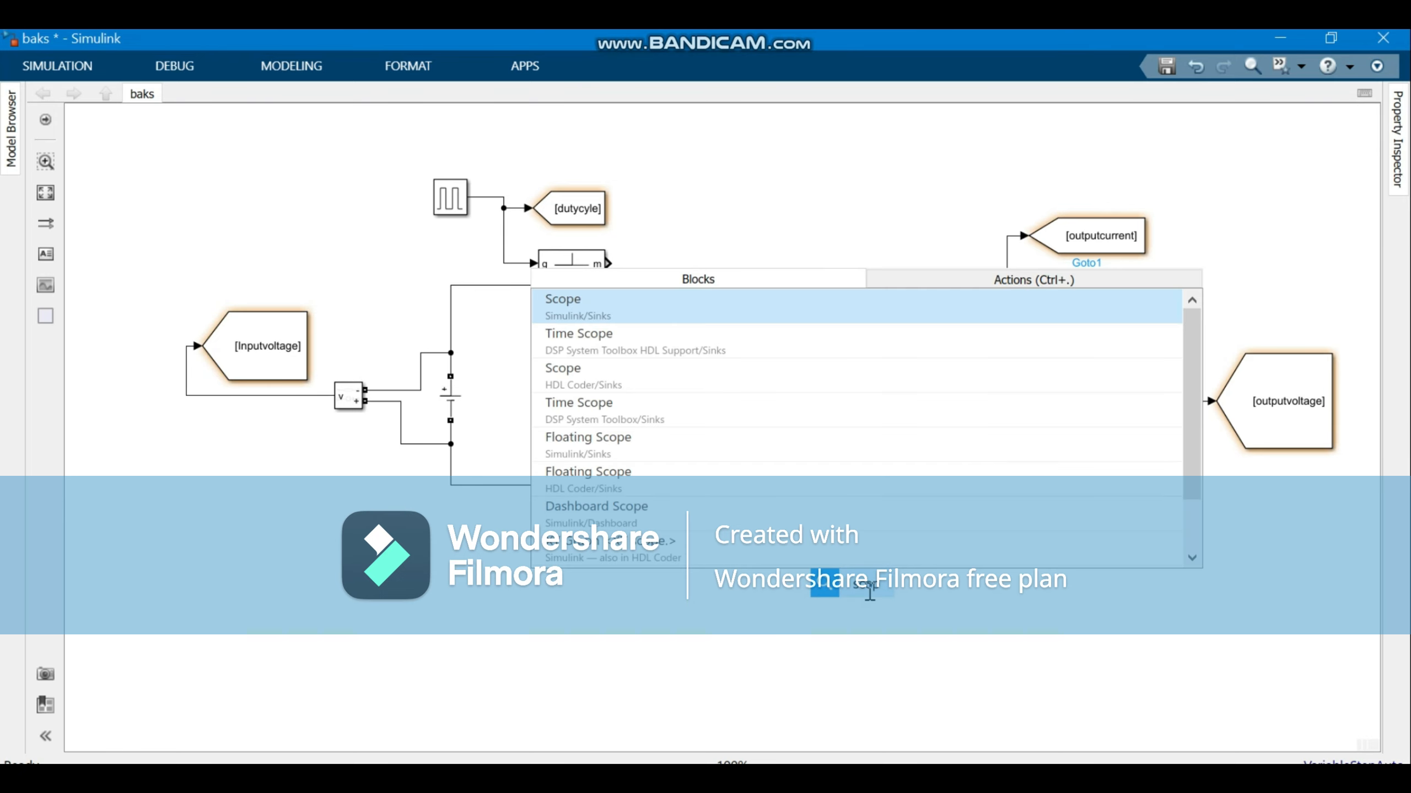
key(Return)
drag(865, 593, 989, 567)
- Configure the Scope block with four input ports
double_click(989, 568)
click(409, 175)
double_click(730, 361)
key(BackSpace)
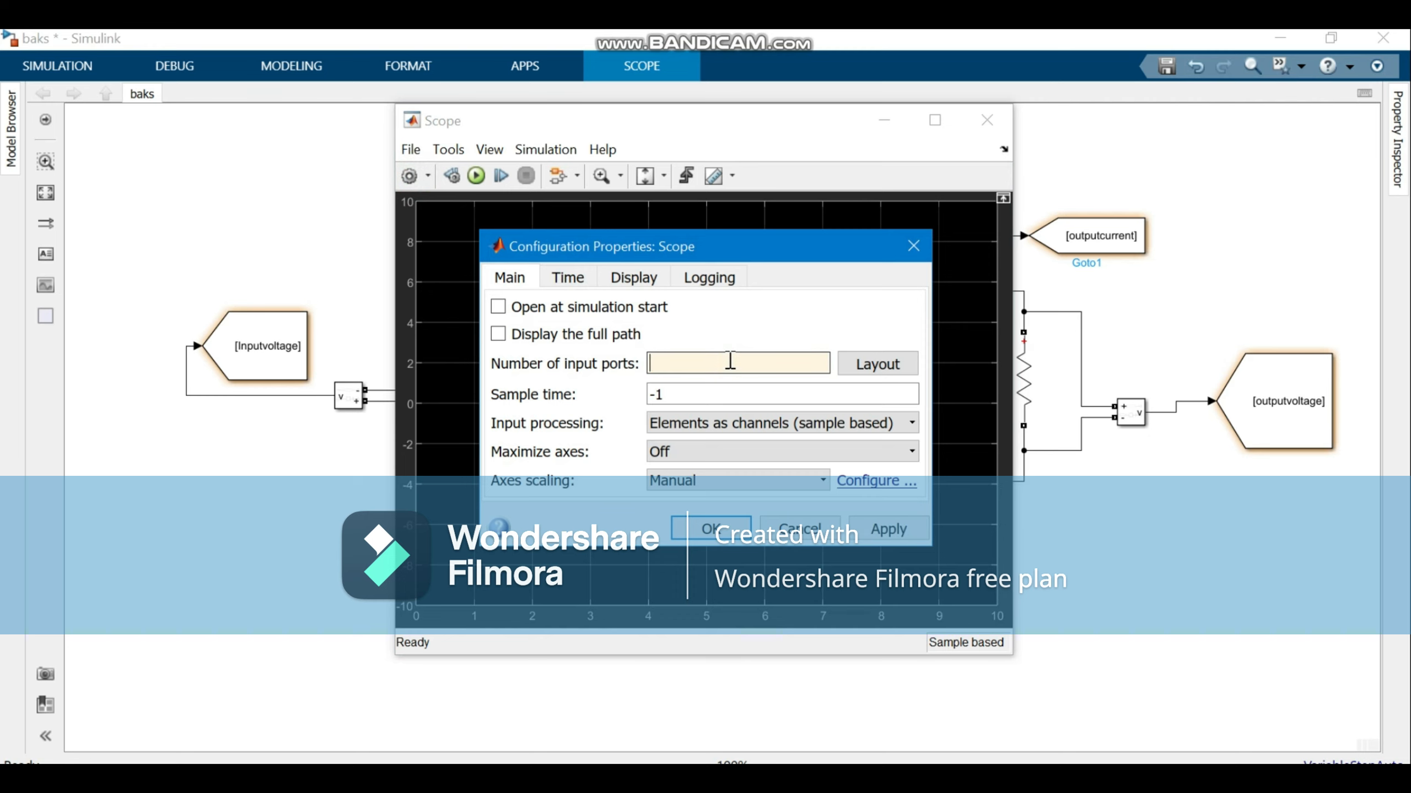
key(Return)
- Set the Scope's layout to four displays stacked in one column and minimize its window
click(412, 151)
click(466, 151)
click(603, 150)
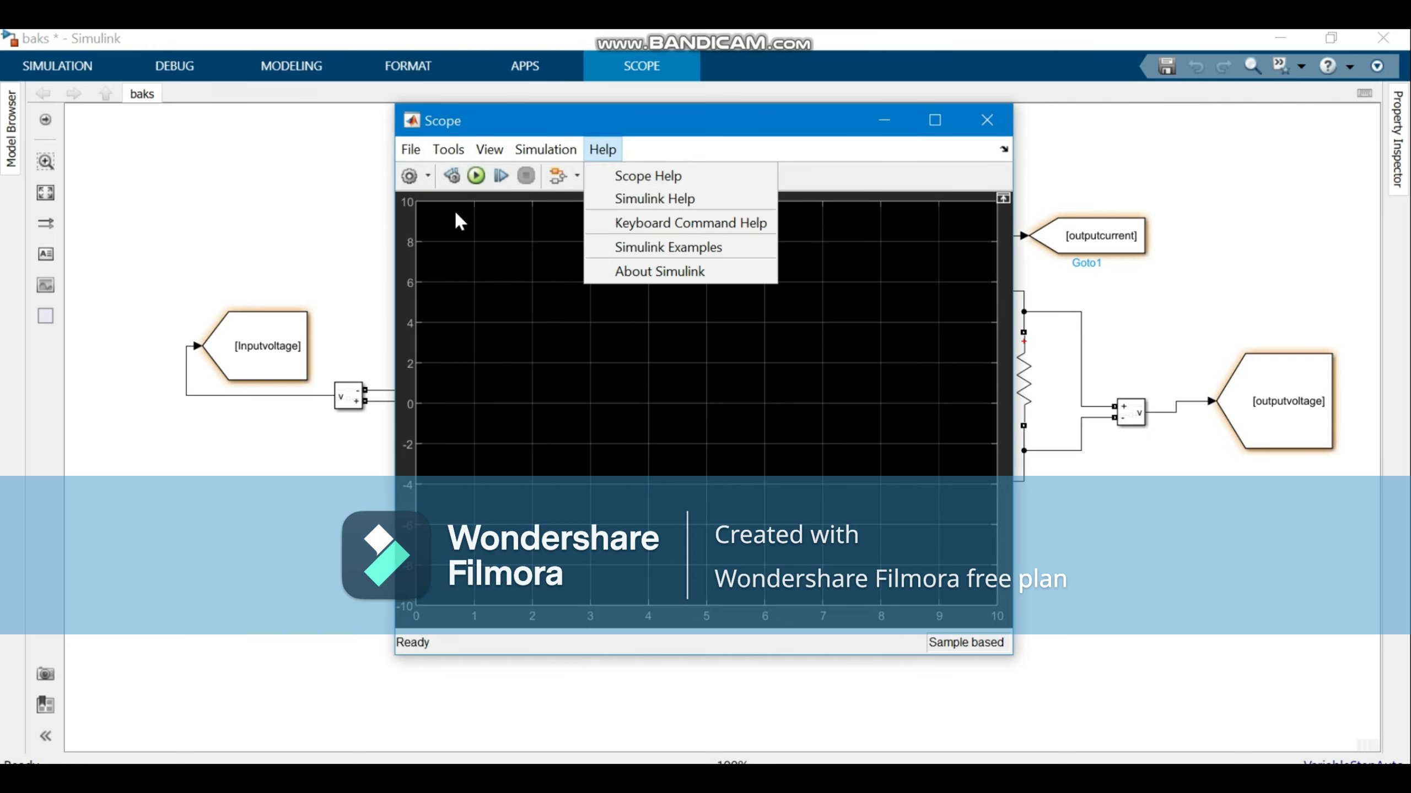
click(412, 177)
click(628, 279)
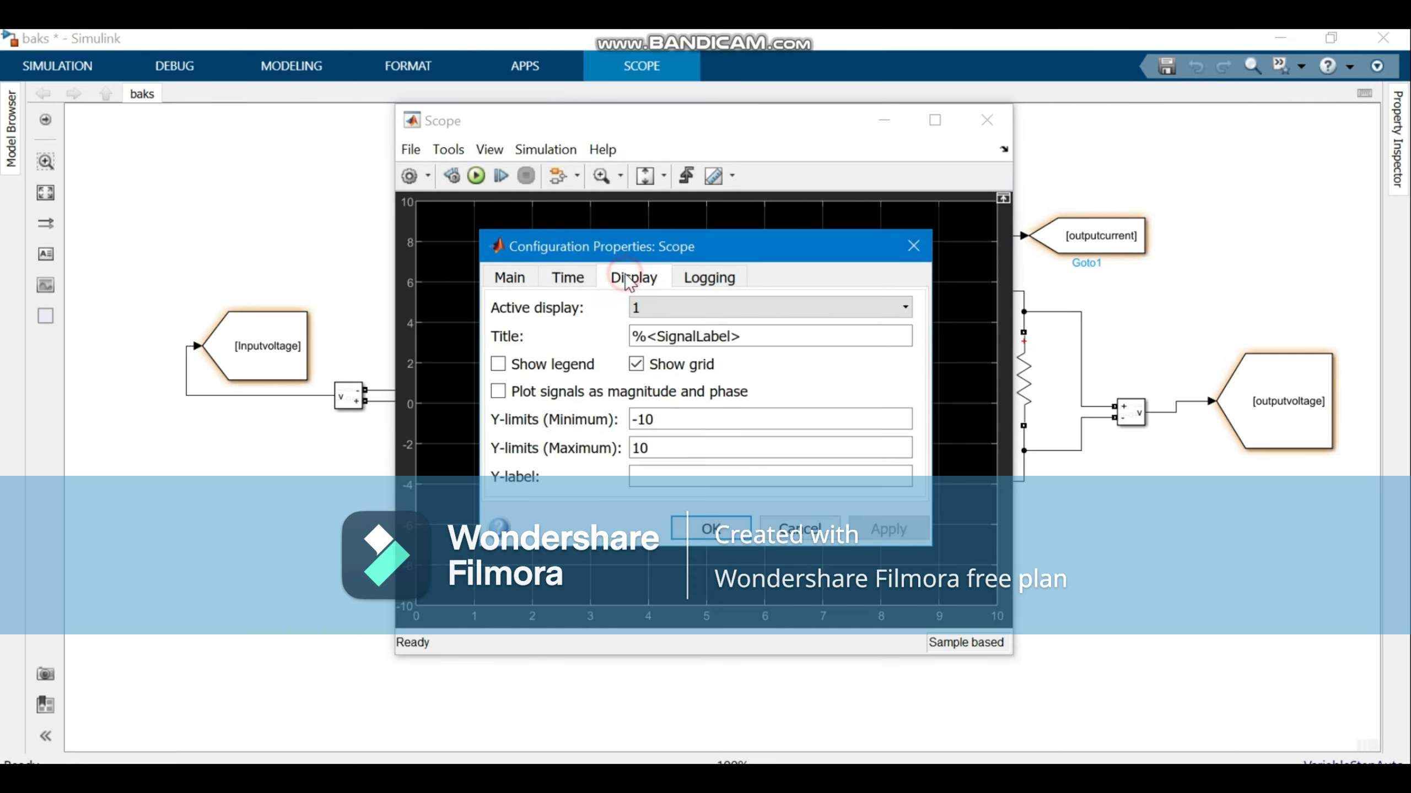
click(913, 247)
click(448, 150)
mouse_move(417, 150)
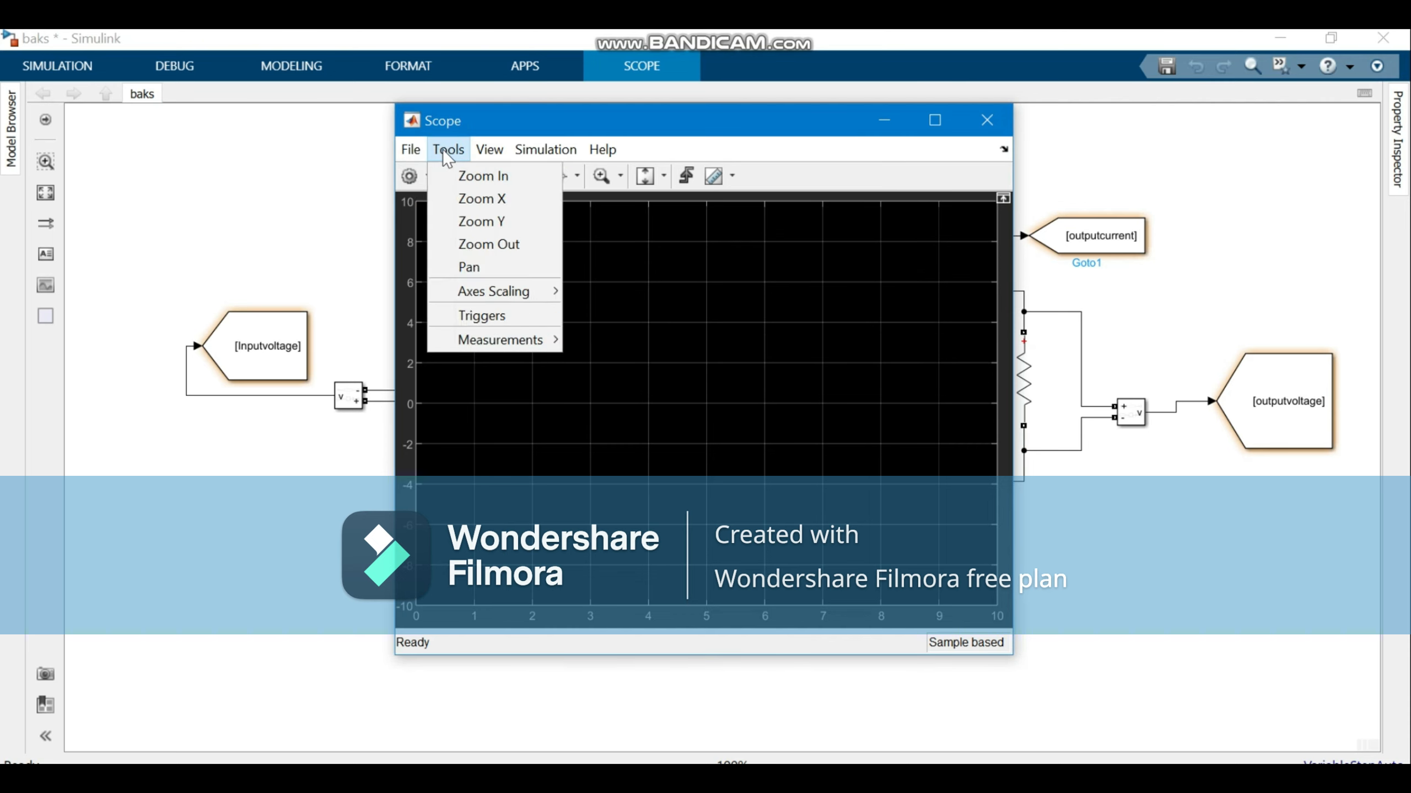
mouse_move(480, 149)
click(503, 174)
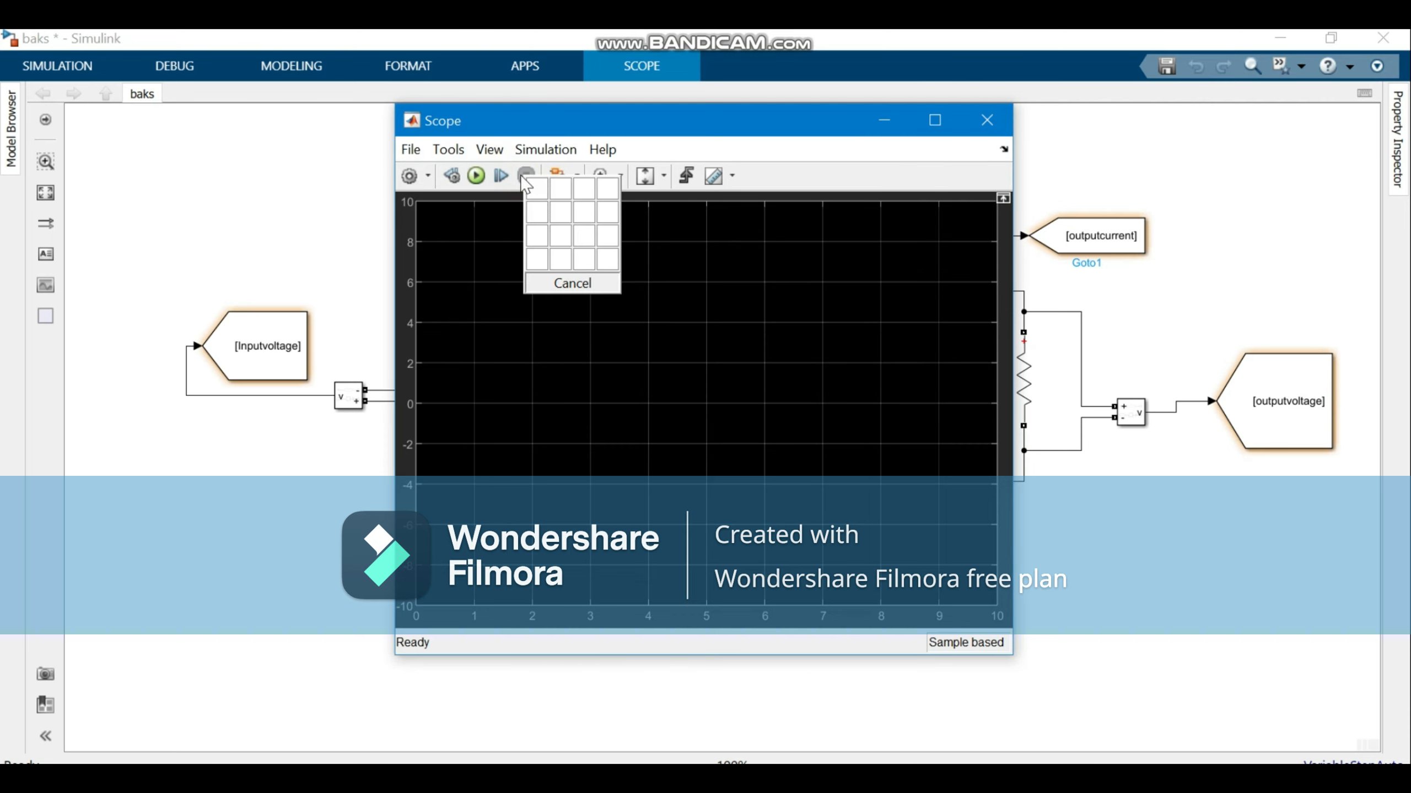
click(538, 257)
click(885, 120)
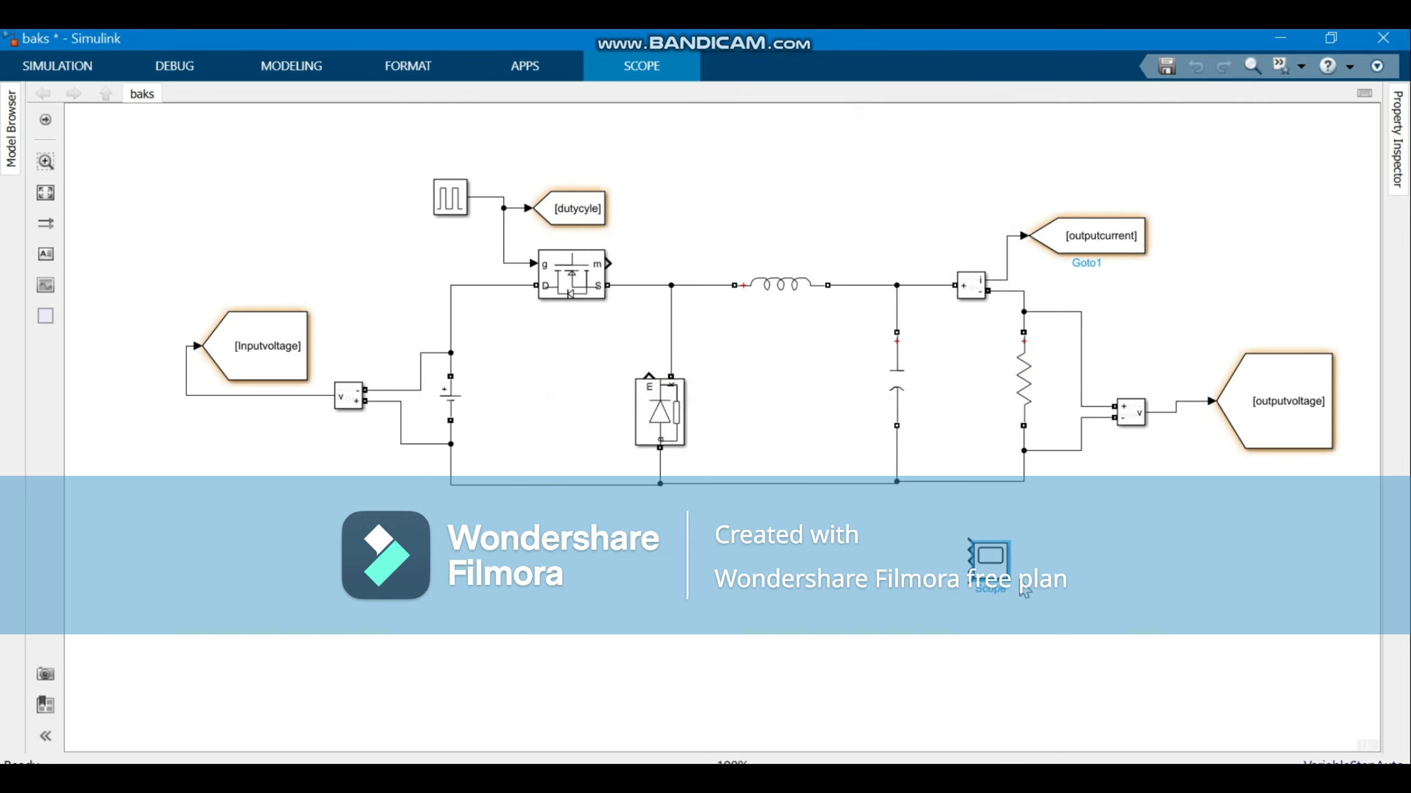
- Add two From blocks, connect them to the Scope's first two inputs, and enlarge the Scope block
double_click(803, 578)
text(f)
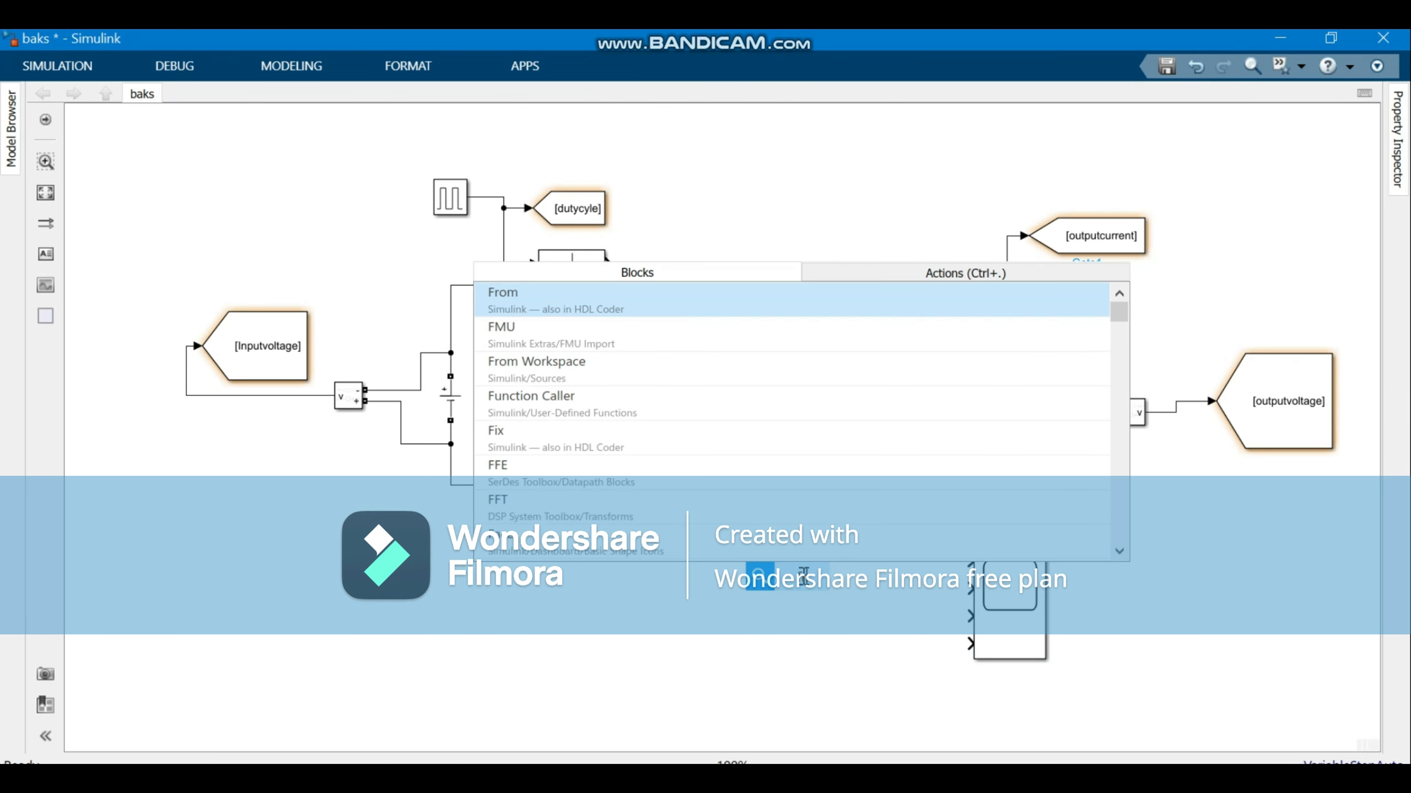
text(ro)
key(Delete)
double_click(827, 628)
text(from)
click(727, 354)
drag(858, 633, 969, 590)
mouse_move(818, 643)
mouse_down()
mouse_move(787, 627)
mouse_move(800, 633)
mouse_up()
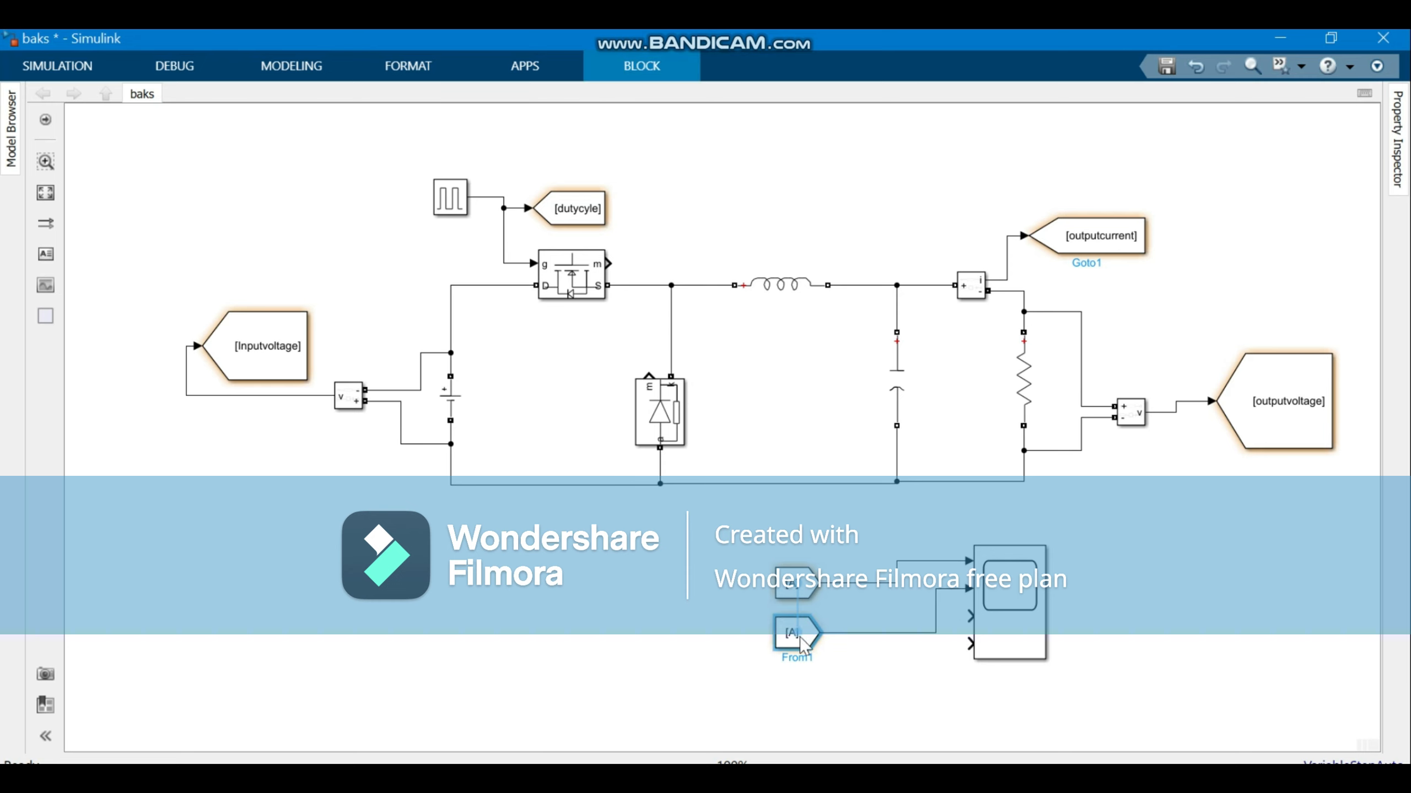
drag(1052, 670, 1089, 685)
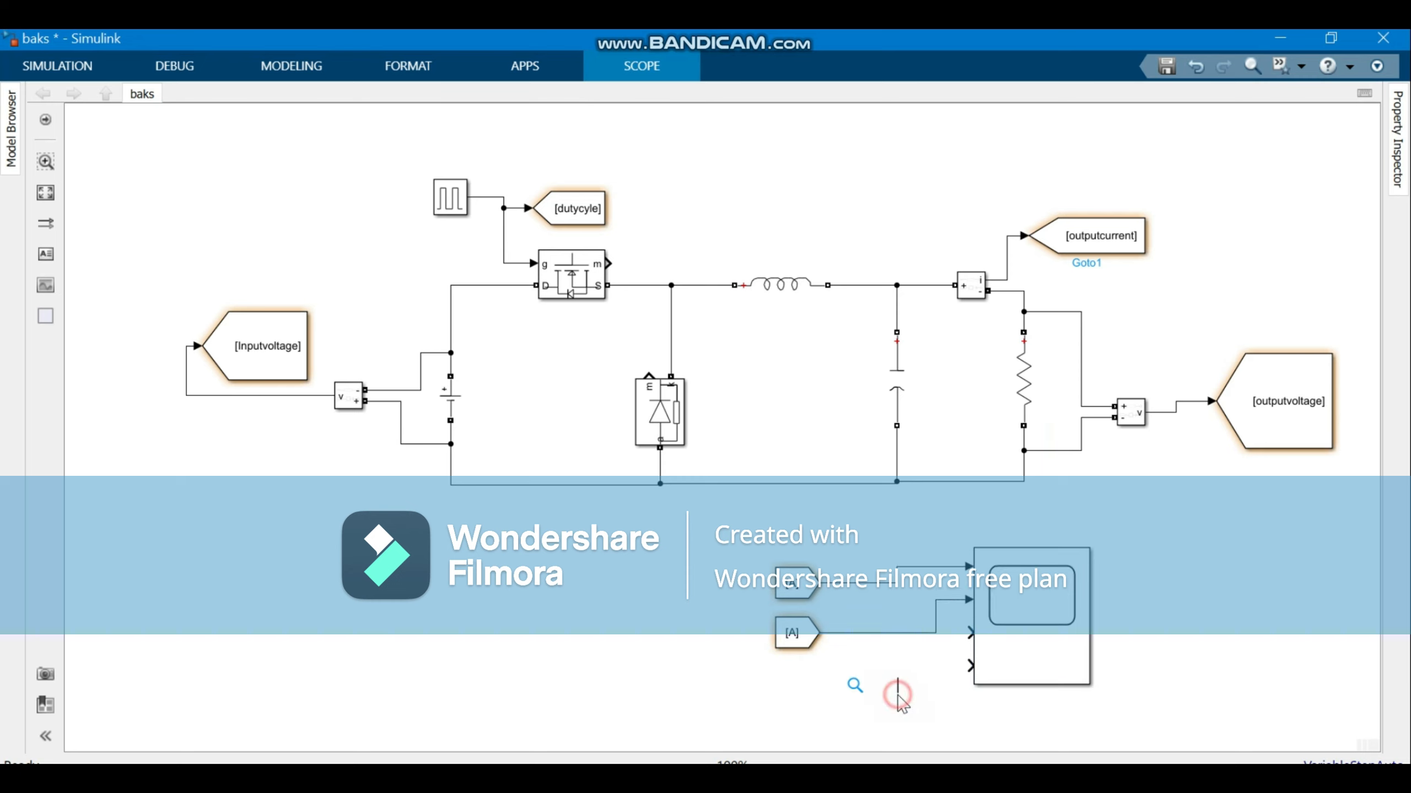
- Add two more From blocks, connect them to the Scope's third and fourth inputs, and enlarge the Scope further
double_click(898, 688)
text(from)
key(Return)
double_click(725, 633)
text(from)
key(Return)
drag(725, 633, 821, 668)
drag(896, 713, 824, 730)
drag(837, 666, 967, 669)
drag(1089, 684, 1169, 705)
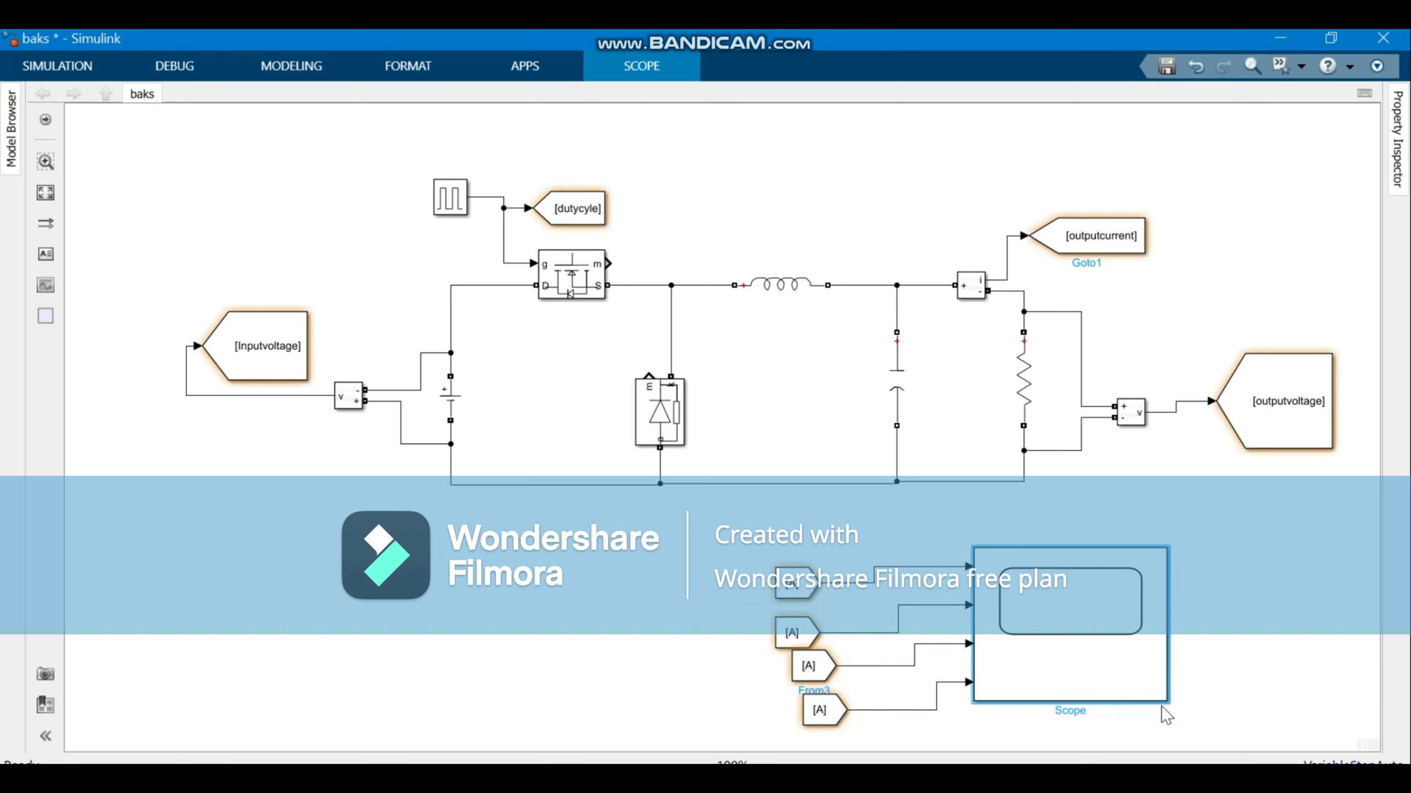
- Align the four From blocks with their Scope inputs so the connecting lines run straight
drag(802, 586, 786, 571)
drag(804, 632, 788, 605)
drag(814, 666, 802, 644)
drag(821, 710, 803, 683)
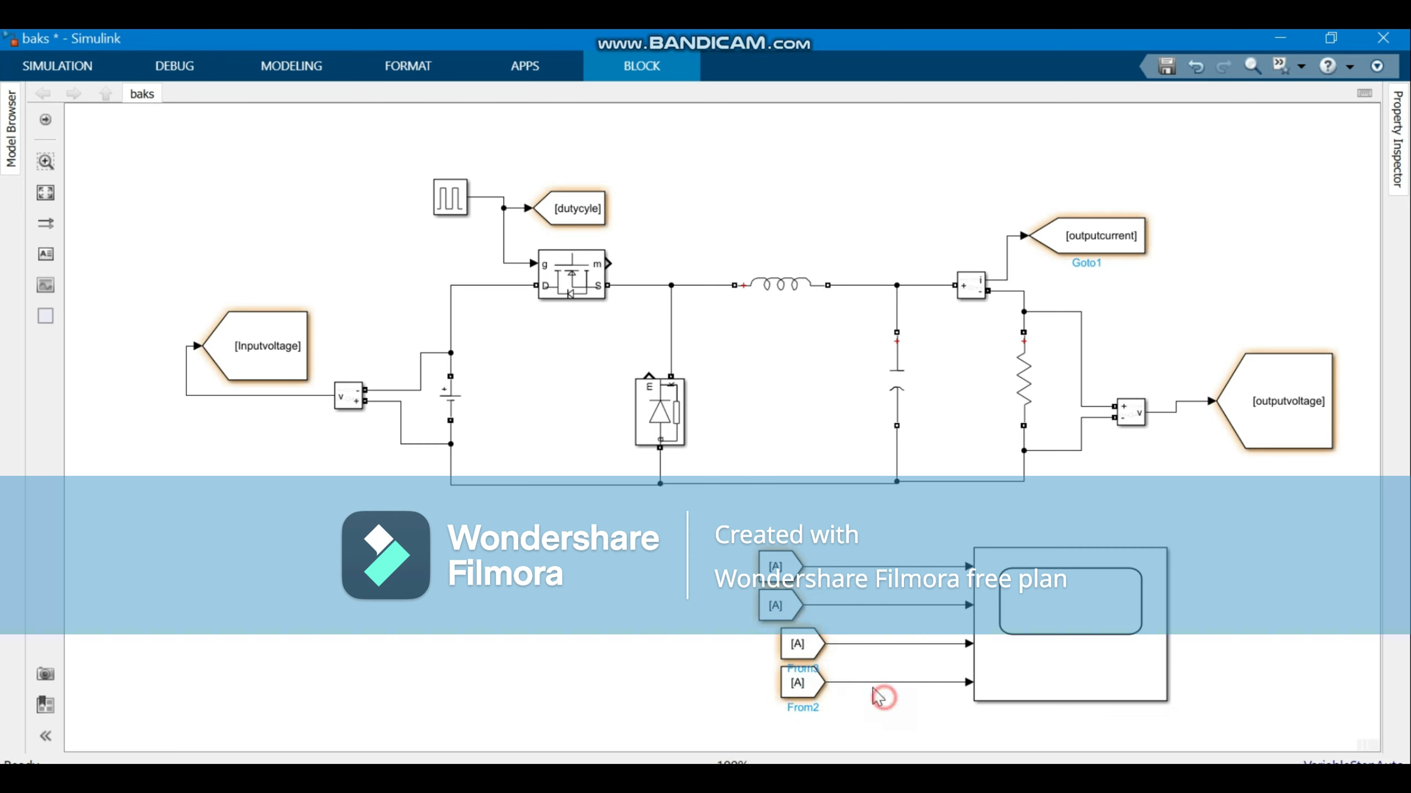
click(878, 698)
- Set the first From block's Goto tag to Inputvoltage and widen the block to show the full tag
double_click(772, 567)
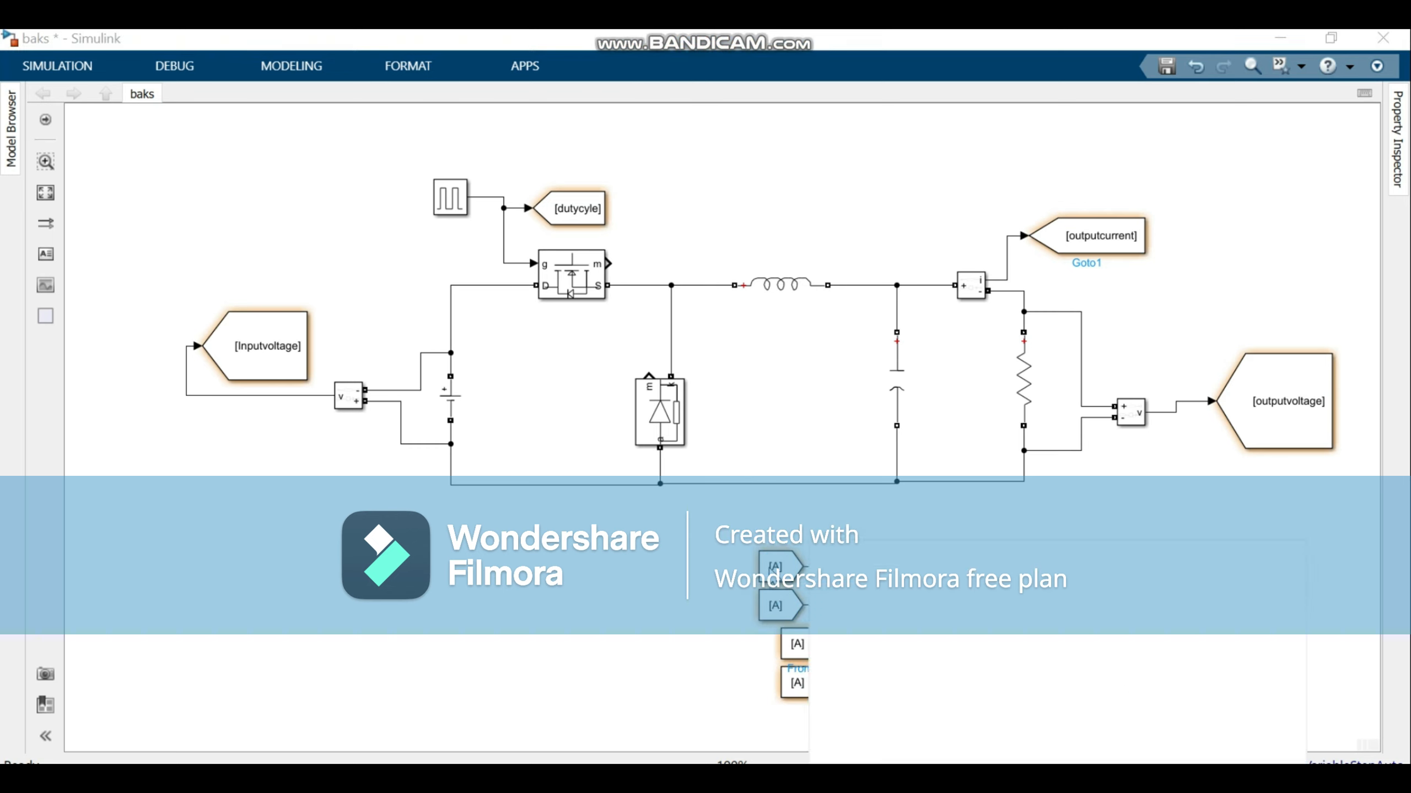
text(Inp)
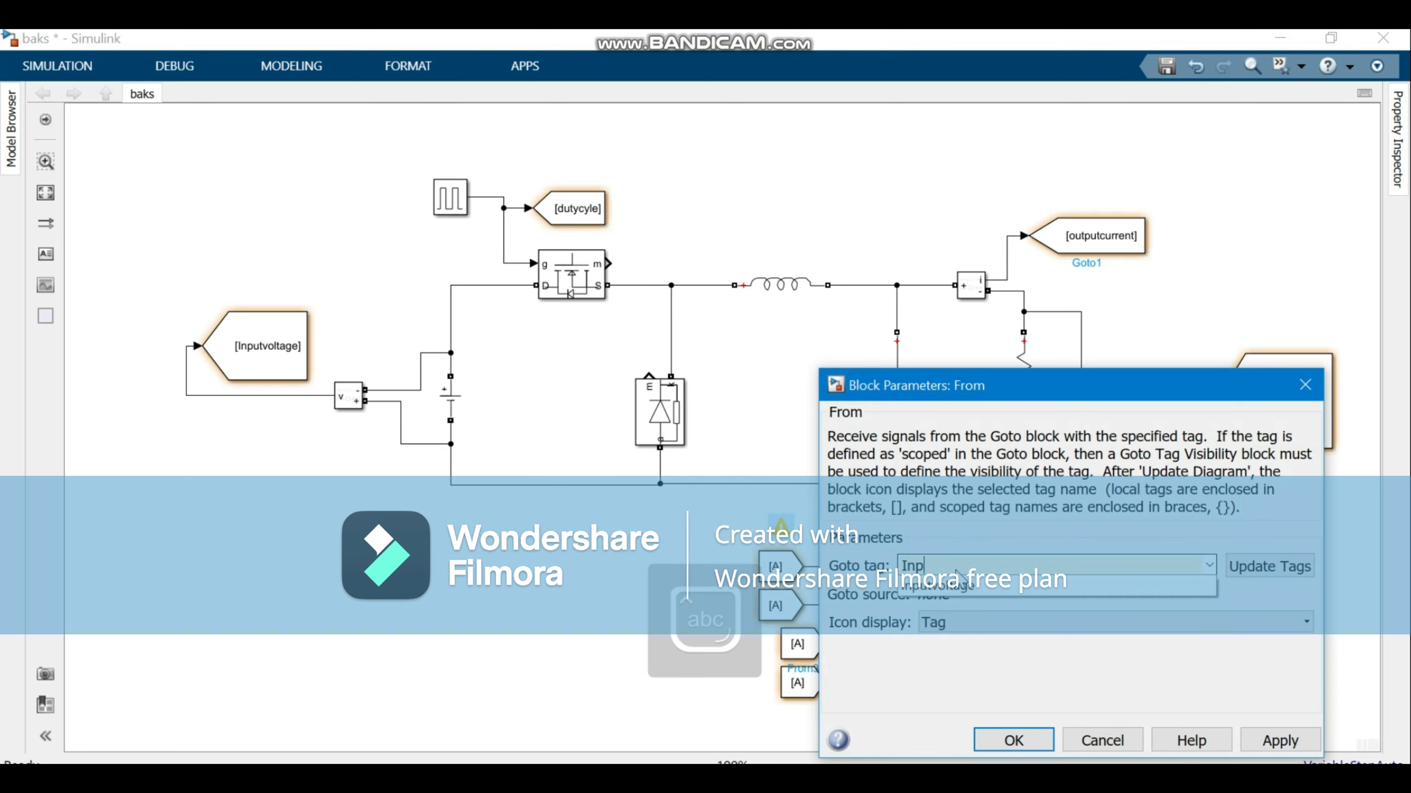
text(utvoltage)
click(924, 584)
click(1278, 740)
click(1012, 740)
click(774, 575)
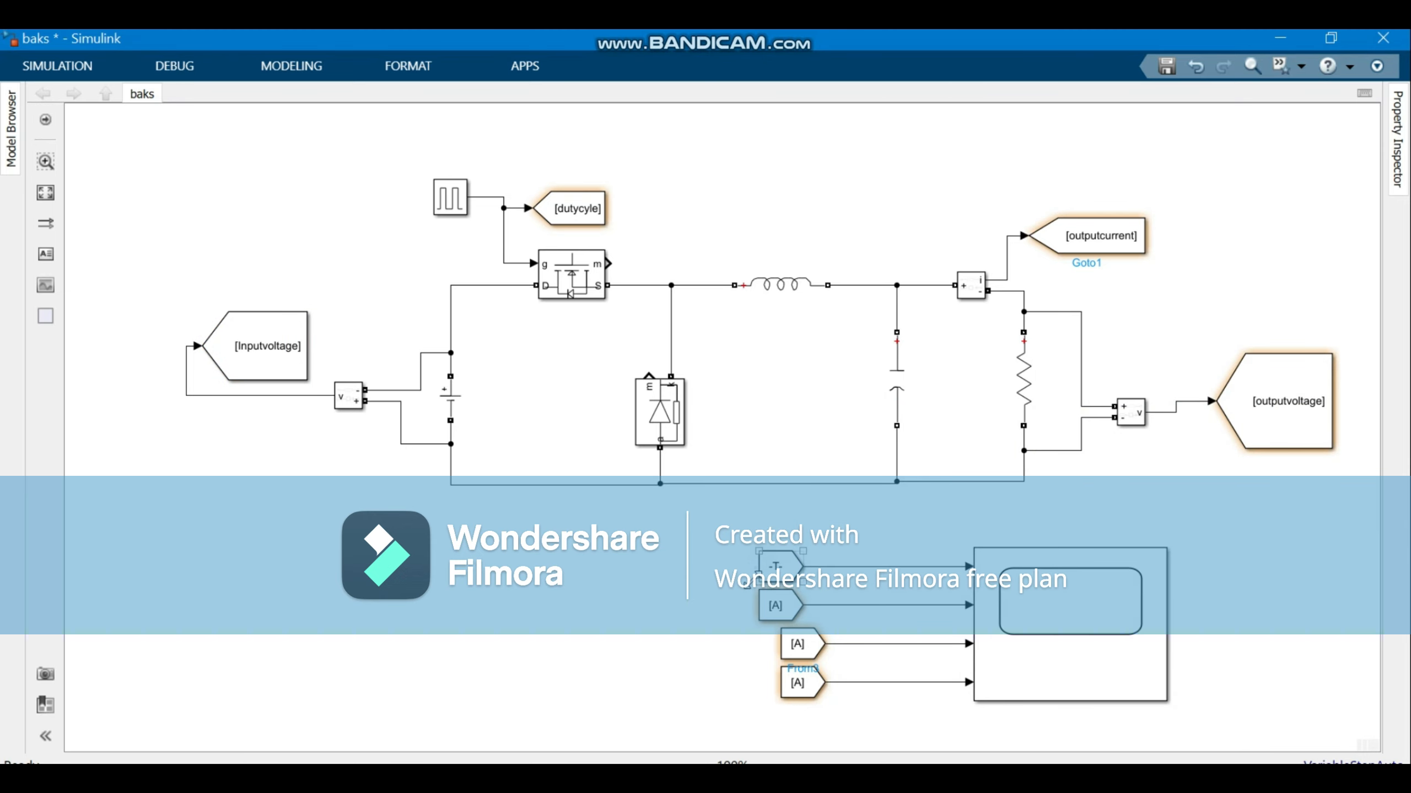
- Set the Goto tag of the From block on the Scope's second input to dutycyle
double_click(772, 568)
click(1027, 570)
text(dutycu)
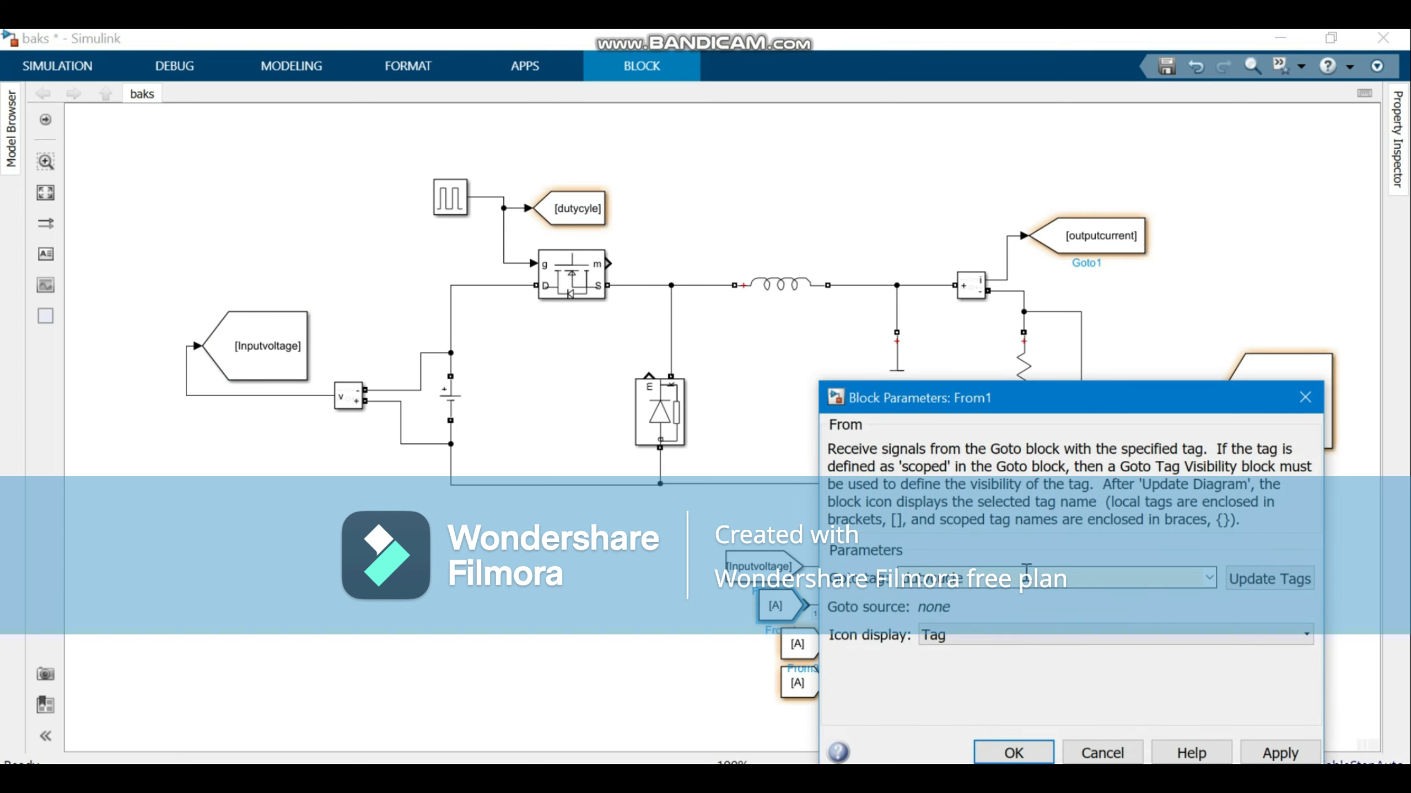
key(BackSpace)
key(BackSpace)
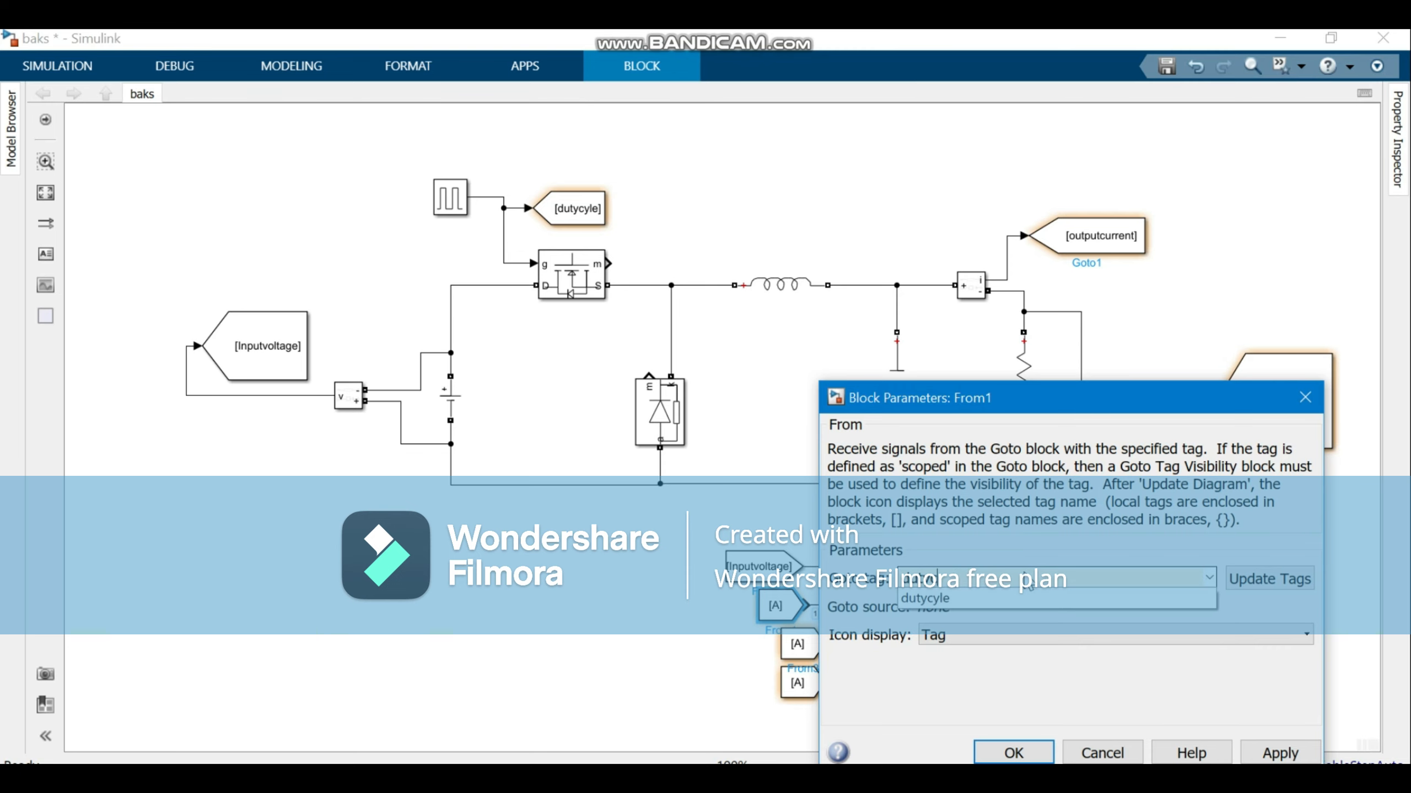
click(997, 597)
click(1281, 753)
click(1014, 752)
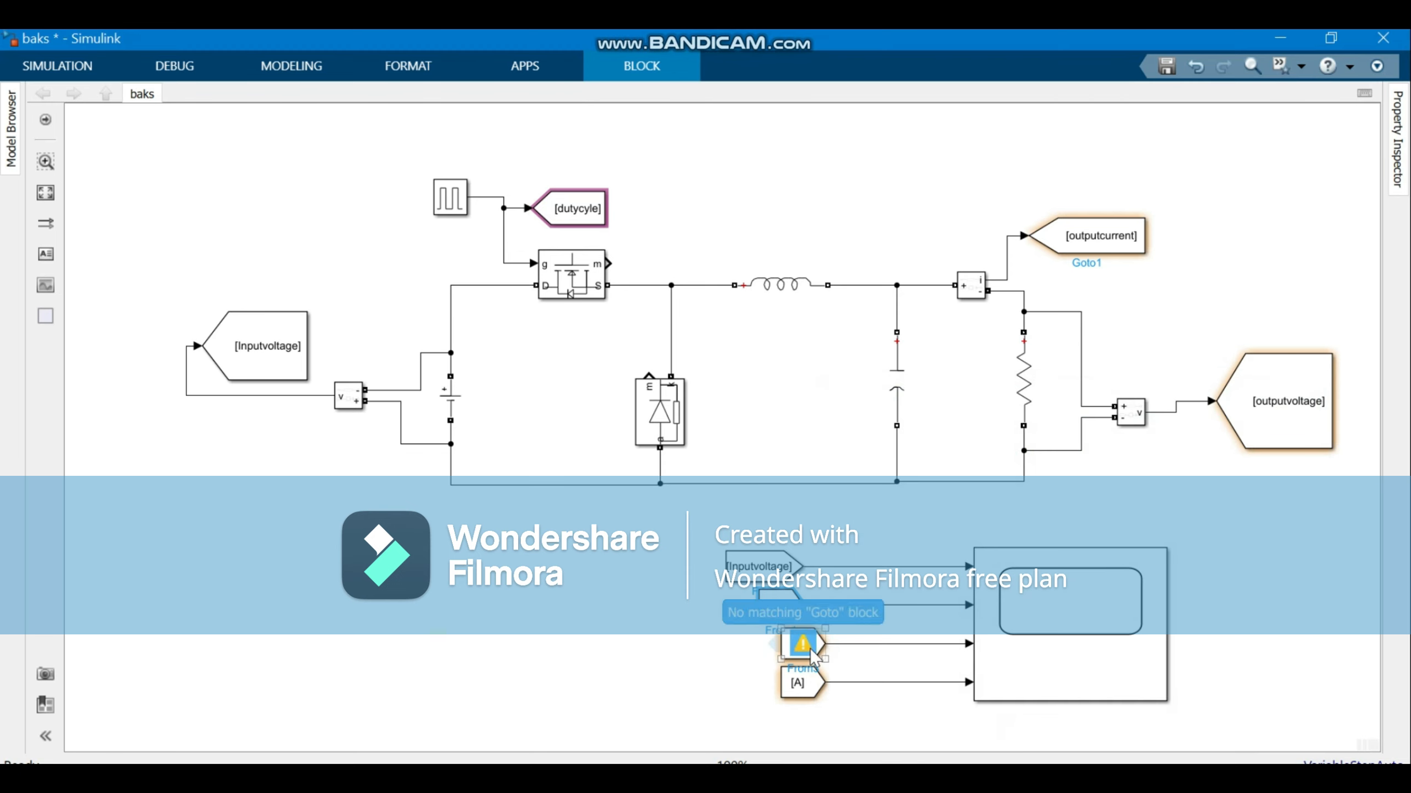
- Set the Goto tag of the From block on the Scope's third input to outputvoltage
double_click(808, 648)
click(1051, 582)
key(BackSpace)
text(ou)
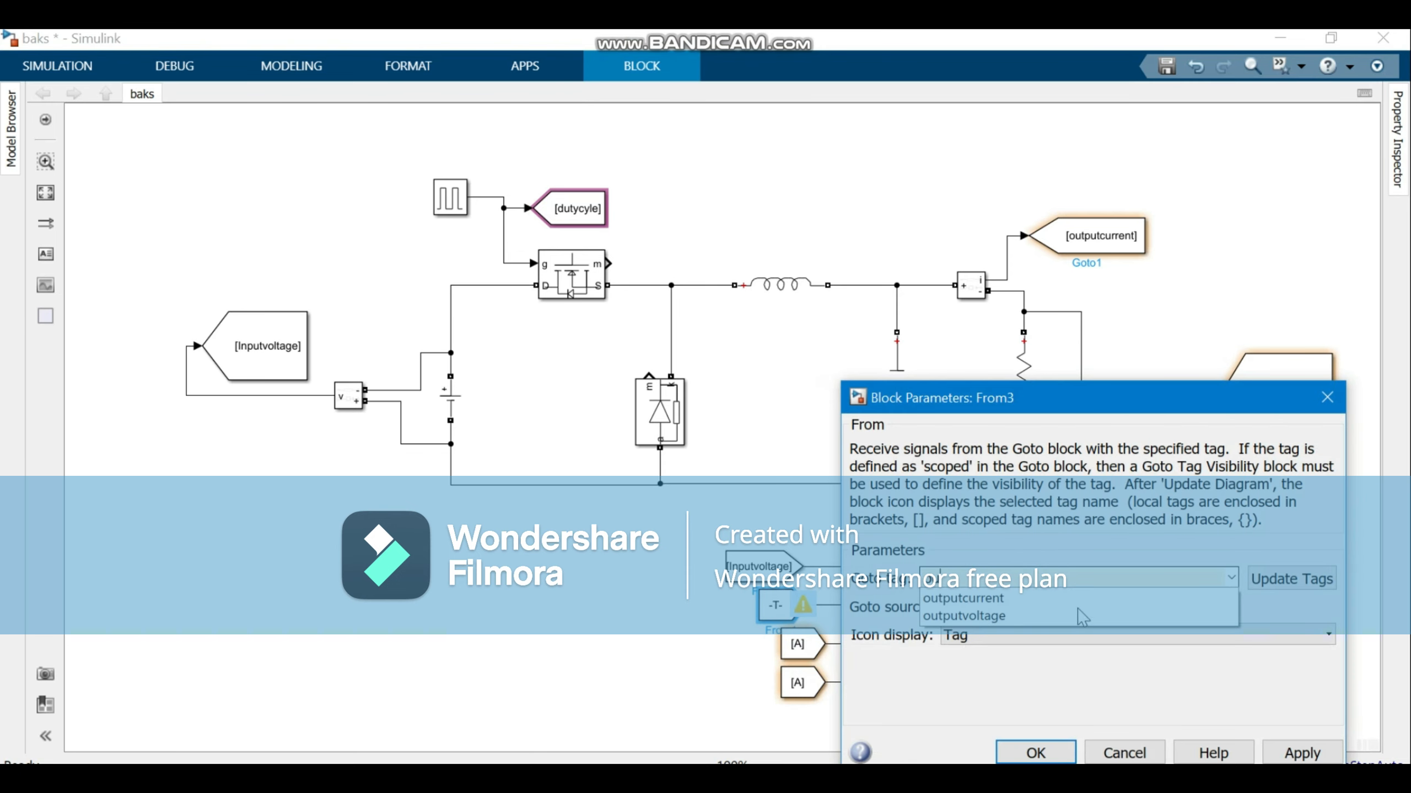
click(1078, 611)
click(1302, 753)
click(1036, 753)
- Set the Goto tag of the From block on the Scope's fourth input to outputcurrent
click(811, 688)
double_click(811, 690)
click(1033, 585)
key(BackSpace)
text(o)
click(1038, 598)
click(1302, 753)
click(1035, 752)
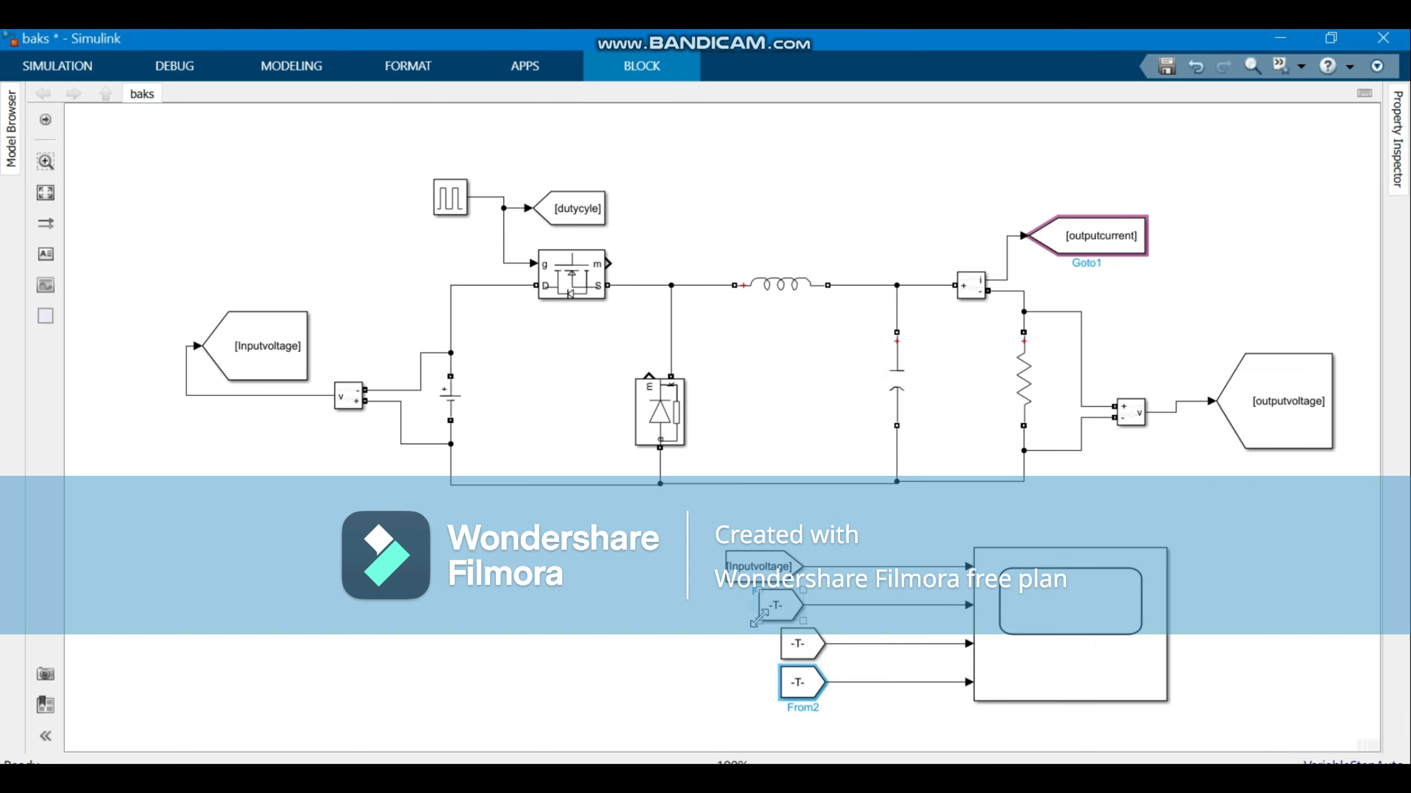
- Widen the dutycyle, outputvoltage and outputcurrent From blocks to show their full tags
drag(758, 616, 725, 619)
click(799, 644)
drag(781, 659, 725, 660)
click(795, 685)
drag(781, 698, 727, 705)
click(916, 718)
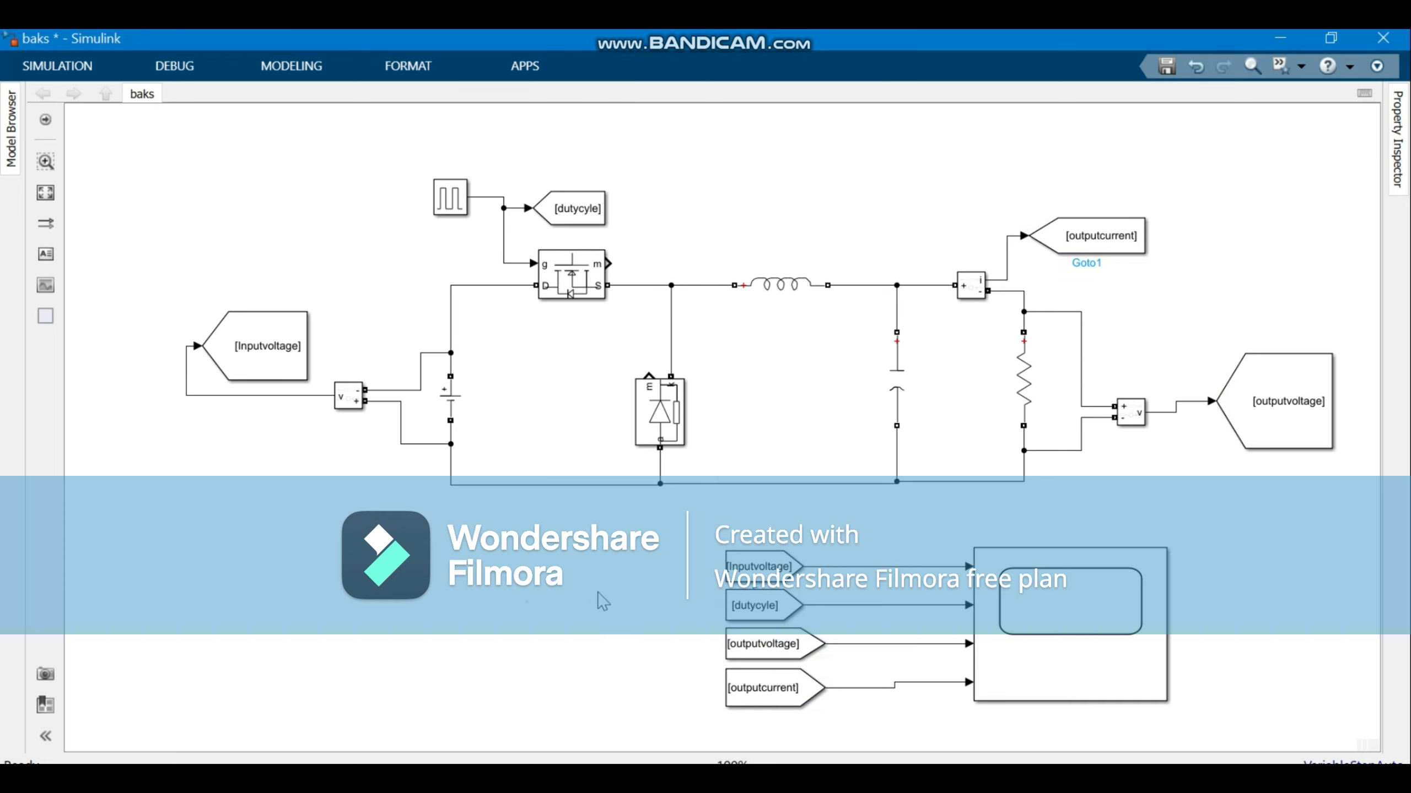